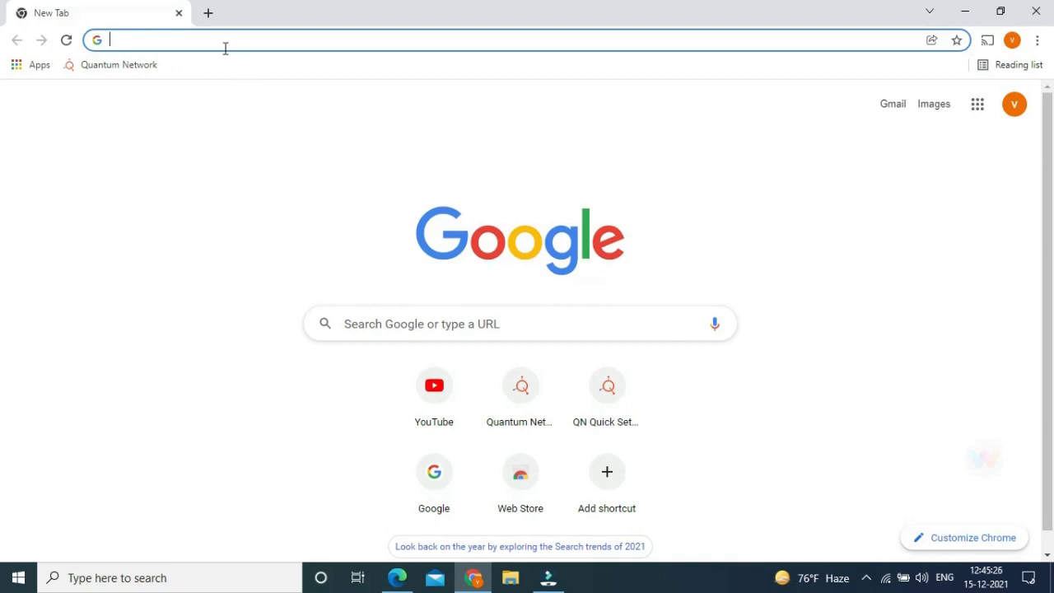
Sign in to the cloud controller at cc.qntmnet.com with the account username and password.
{"action": "type", "text": "cc.qntmnet.com/sites"}
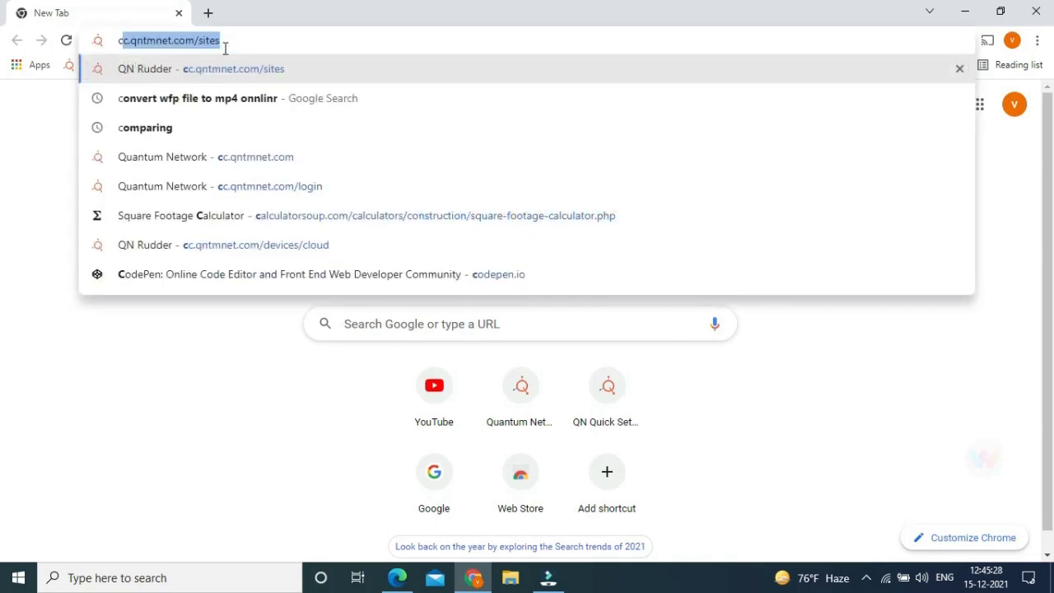
{"action": "key", "text": "Right"}
{"action": "key", "text": "BackSpace"}
{"action": "key", "text": "BackSpace"}
{"action": "key", "text": "BackSpace"}
{"action": "key", "text": "BackSpace"}
{"action": "key", "text": "BackSpace"}
{"action": "key", "text": "BackSpace"}
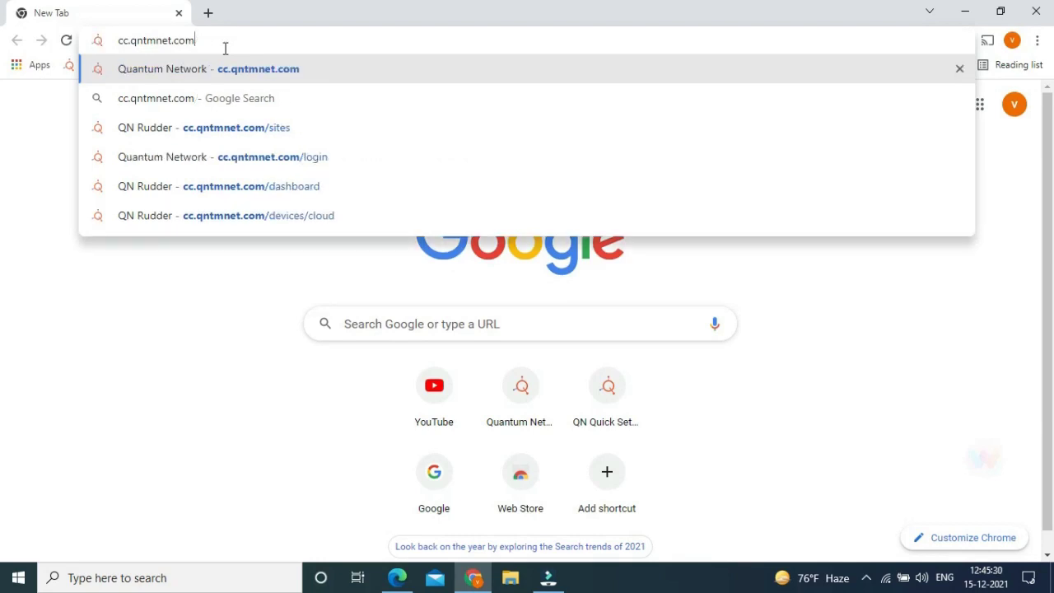
{"action": "key", "text": "Return"}
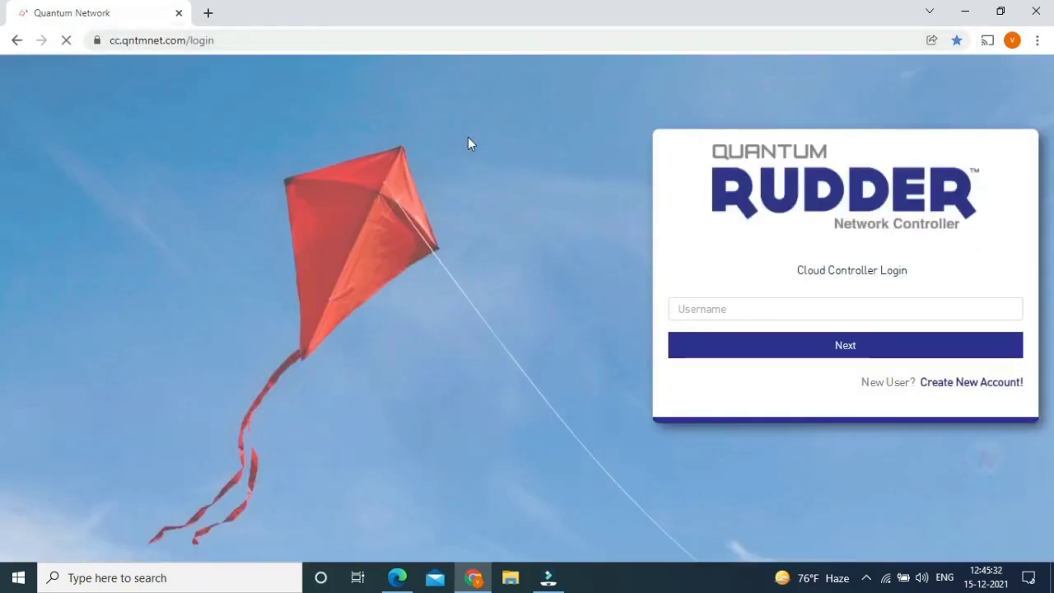
{"action": "left_click", "coordinate": [718, 309]}
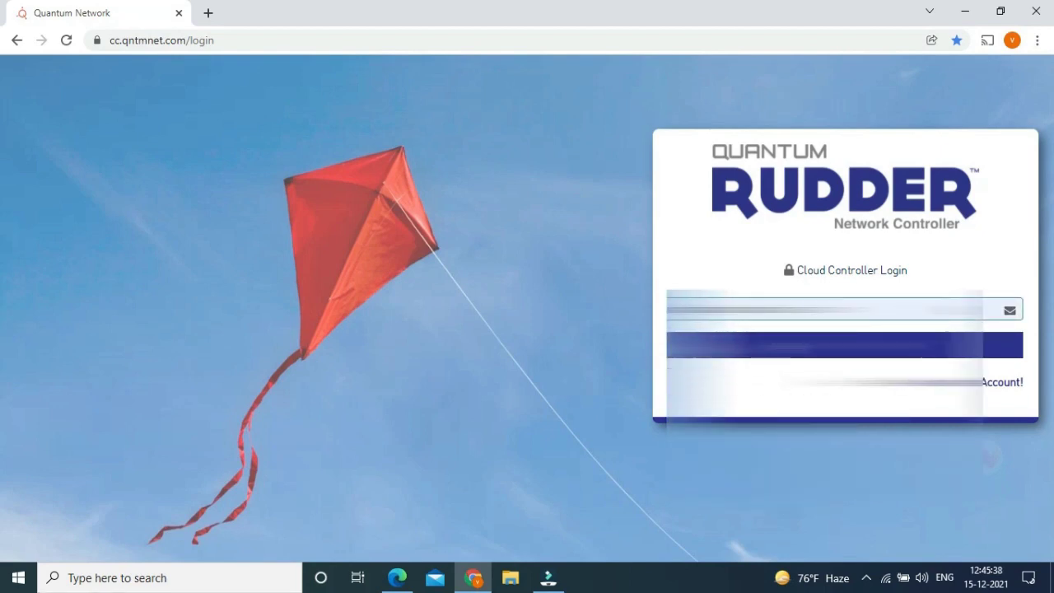
{"action": "key", "text": "Return"}
{"action": "key", "text": "Return"}
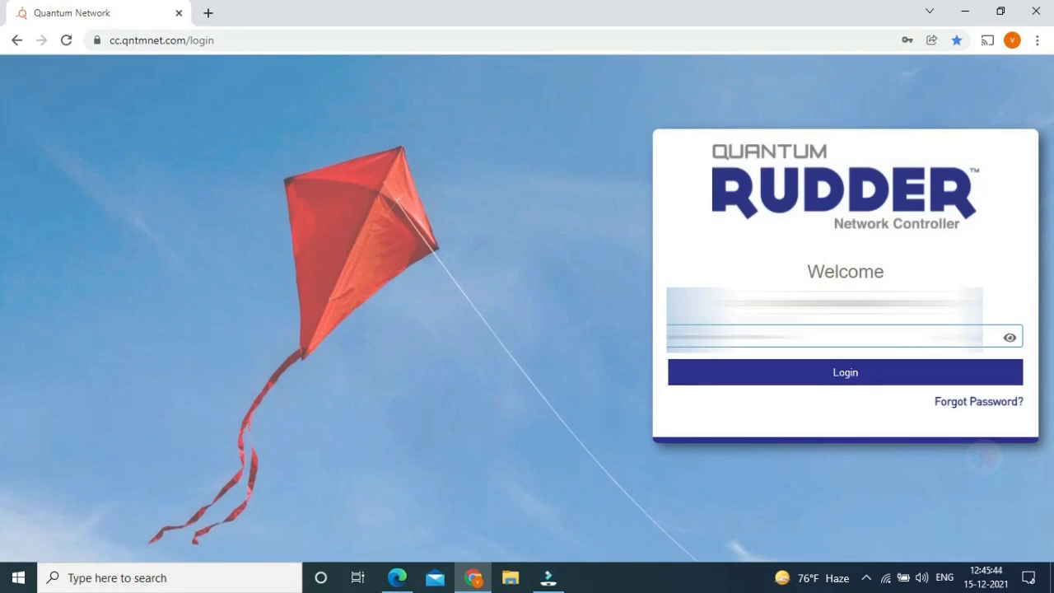
{"action": "left_click", "coordinate": [777, 367]}
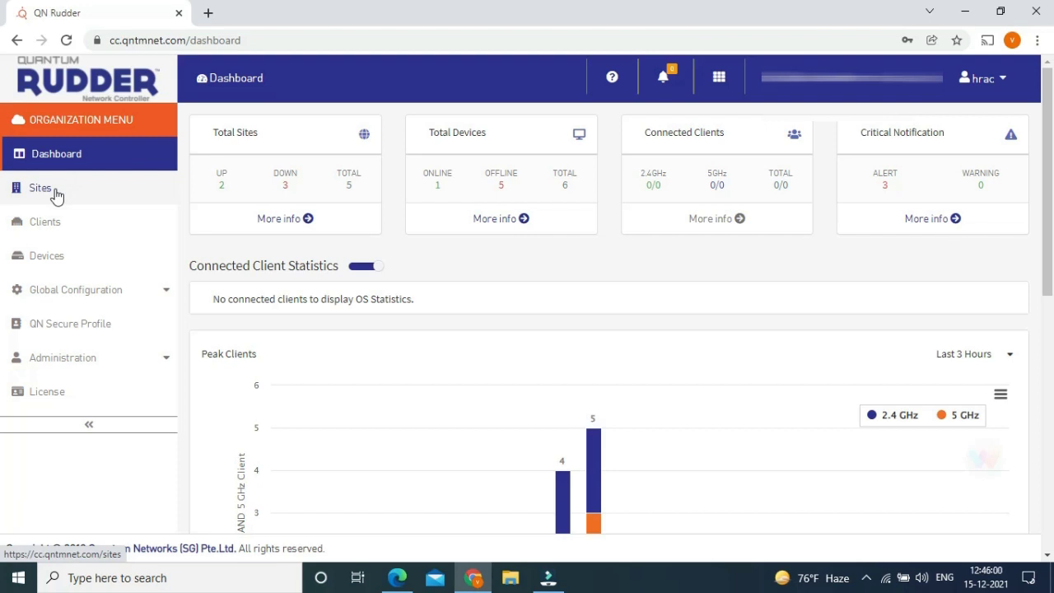
Start a new site from the Sites list and name it VGS-quantum.
{"action": "left_click", "coordinate": [55, 195]}
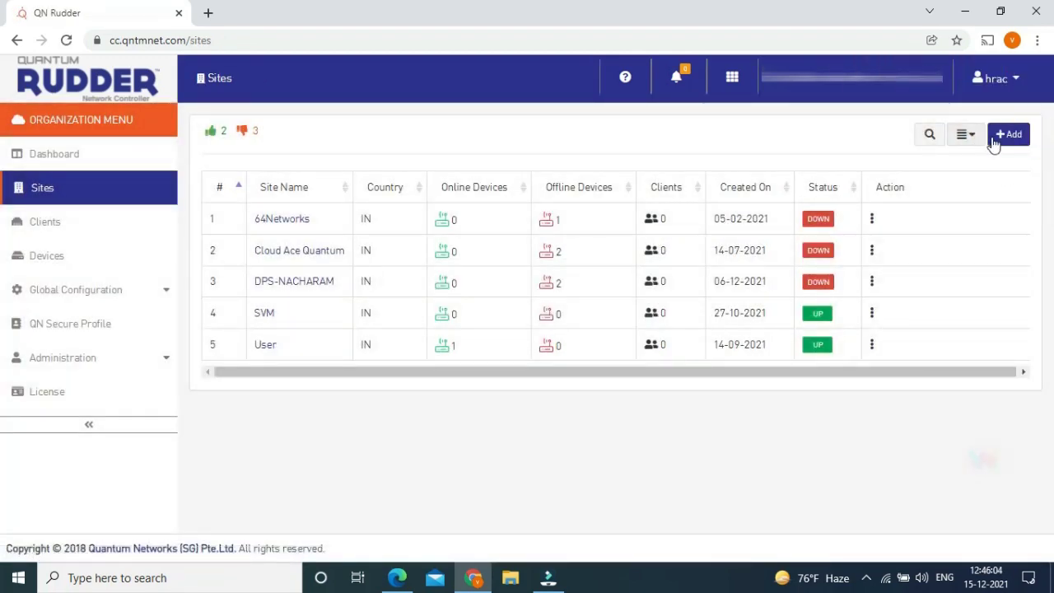
{"action": "left_click", "coordinate": [1001, 139]}
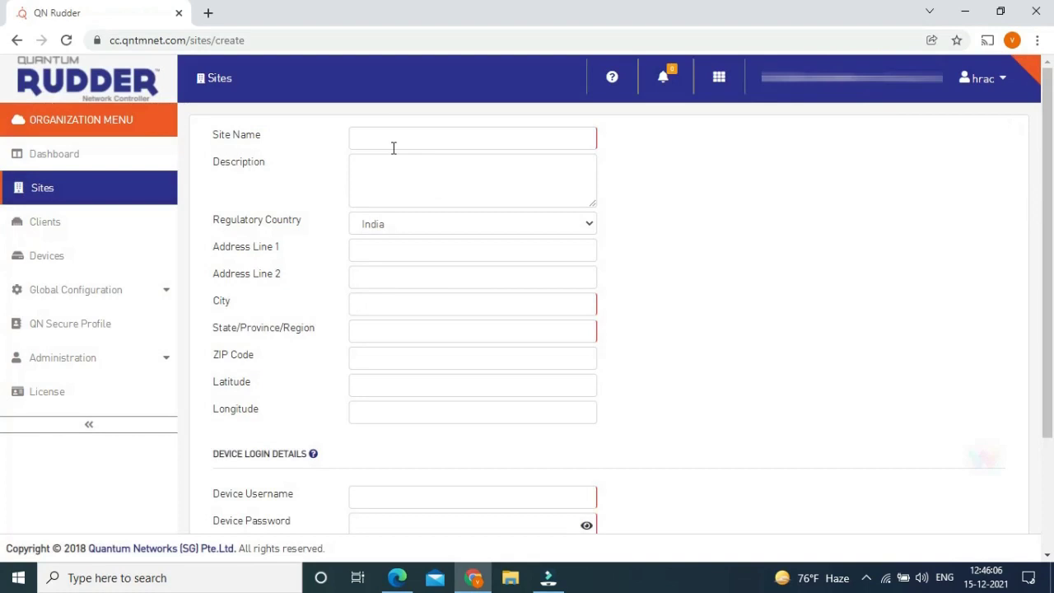
{"action": "left_click", "coordinate": [393, 147]}
{"action": "type", "text": "VG"}
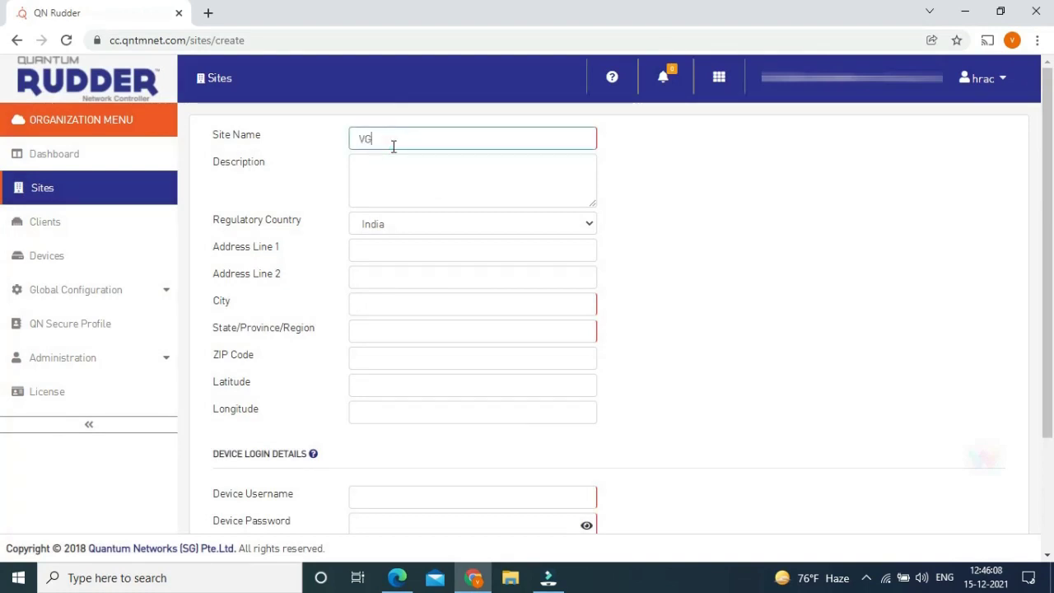
{"action": "type", "text": "A"}
{"action": "key", "text": "BackSpace"}
{"action": "type", "text": "s"}
{"action": "key", "text": "BackSpace"}
{"action": "type", "text": "S-quantum"}
Set the site's city to Hyderabad and state to Telangana, and enter the device login credentials.
{"action": "key", "text": "Tab"}
{"action": "key", "text": "Tab"}
{"action": "key", "text": "Tab"}
{"action": "key", "text": "Tab"}
{"action": "key", "text": "Tab"}
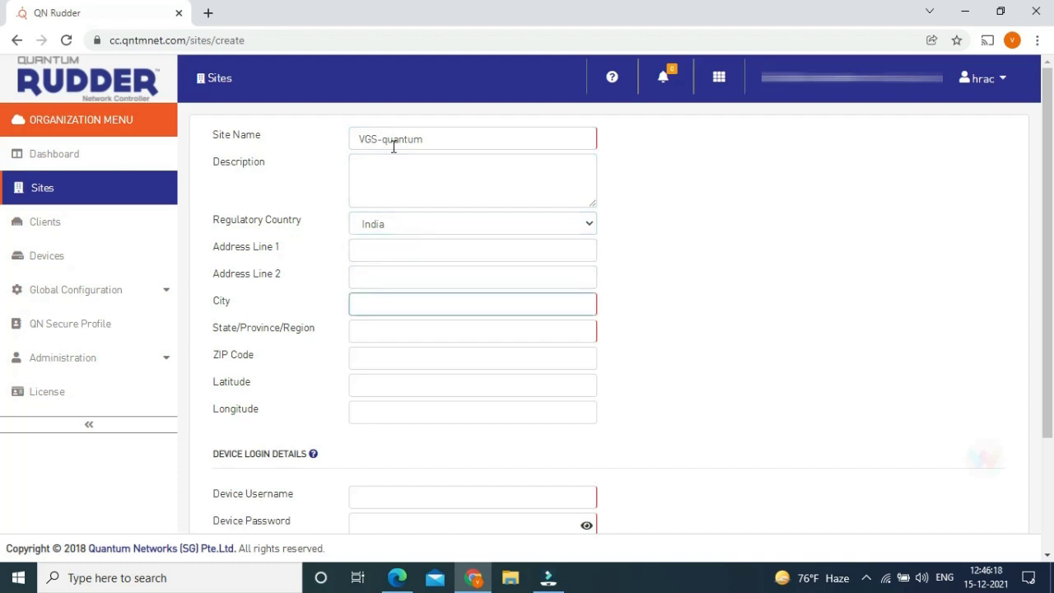
{"action": "key", "text": "Tab"}
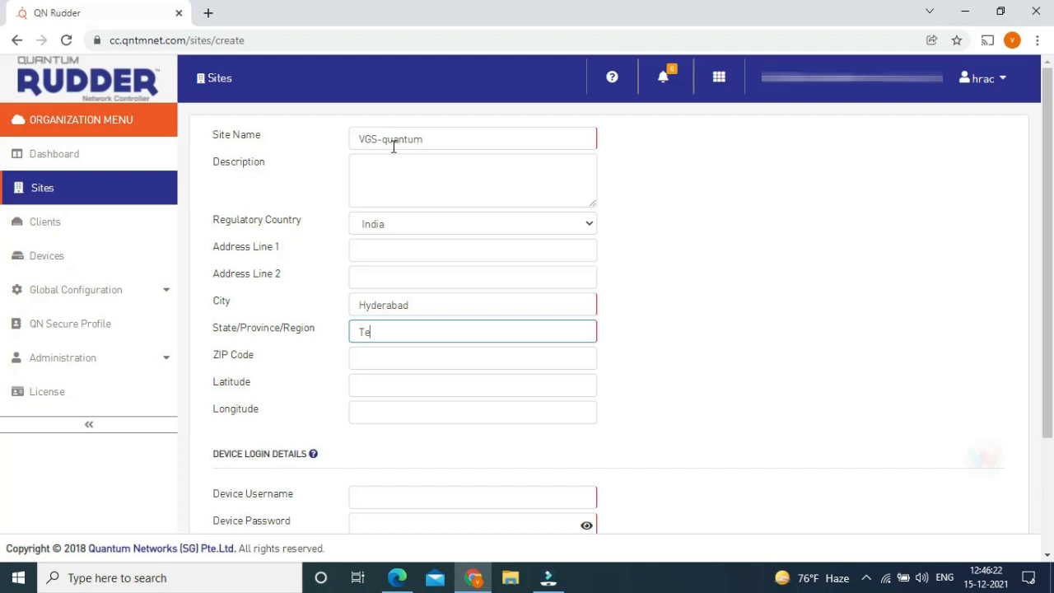
{"action": "key", "text": "Tab"}
{"action": "key", "text": "Tab"}
{"action": "key", "text": "Tab"}
{"action": "key", "text": "Tab"}
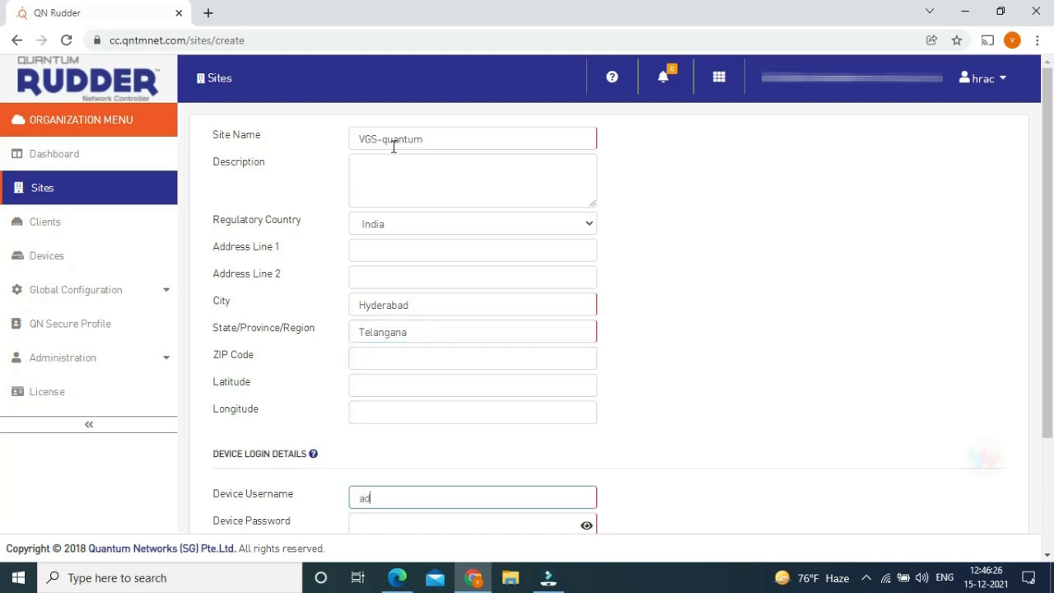
{"action": "key", "text": "Tab"}
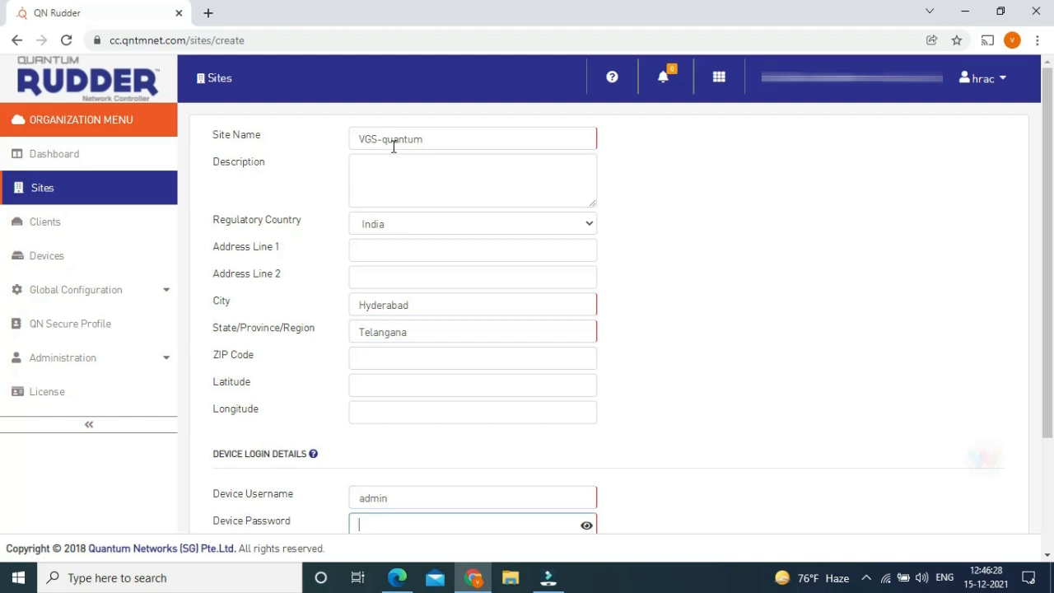
{"action": "scroll", "coordinate": [539, 251], "scroll_direction": "down", "scroll_amount": 2}
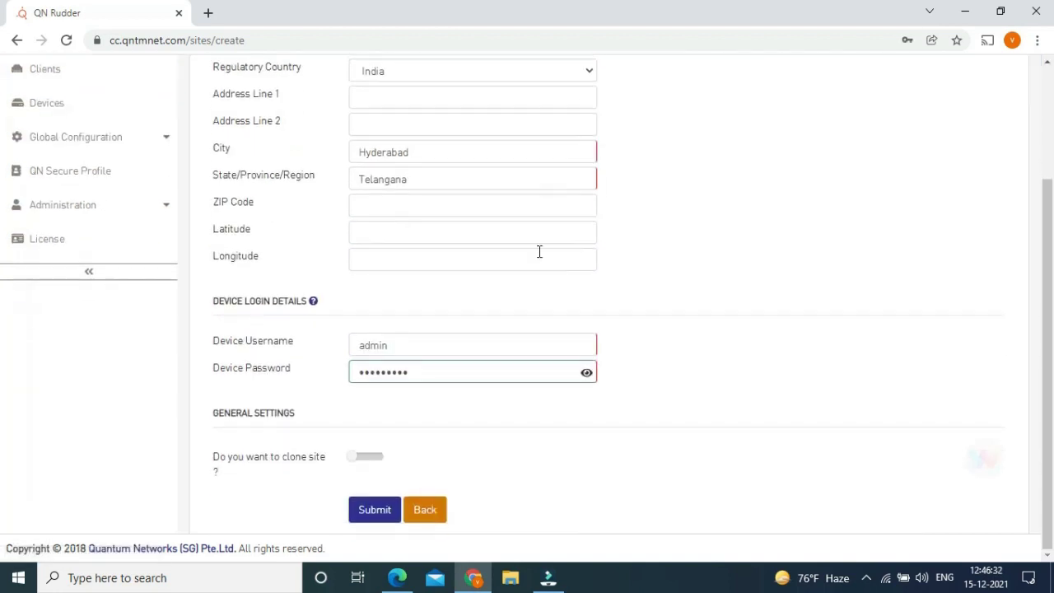
{"action": "left_click", "coordinate": [585, 372]}
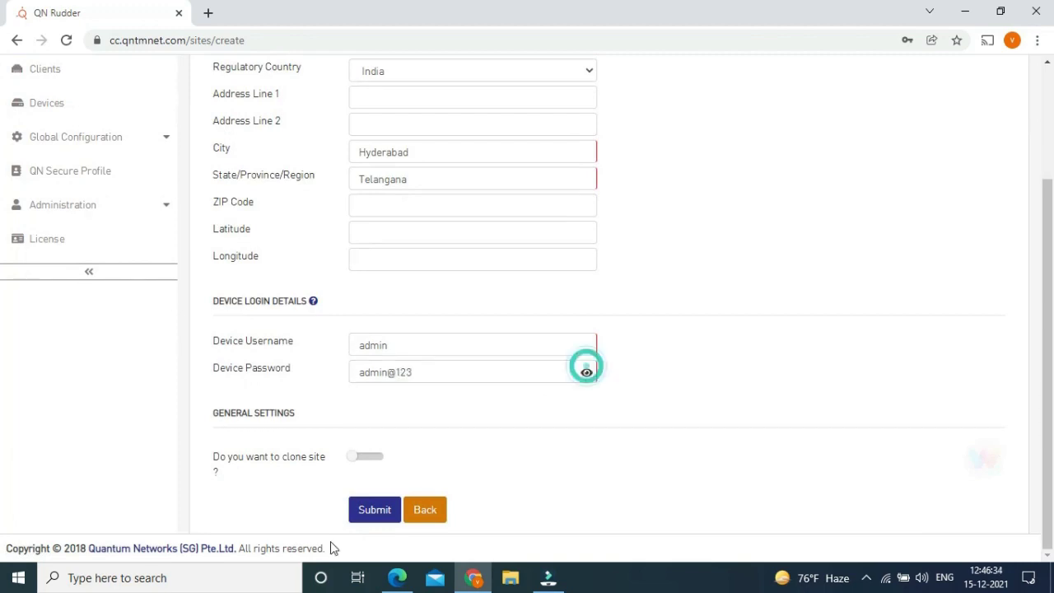
Submit the VGS-quantum site, then open its Configuration > Wireless page.
{"action": "left_click", "coordinate": [383, 510]}
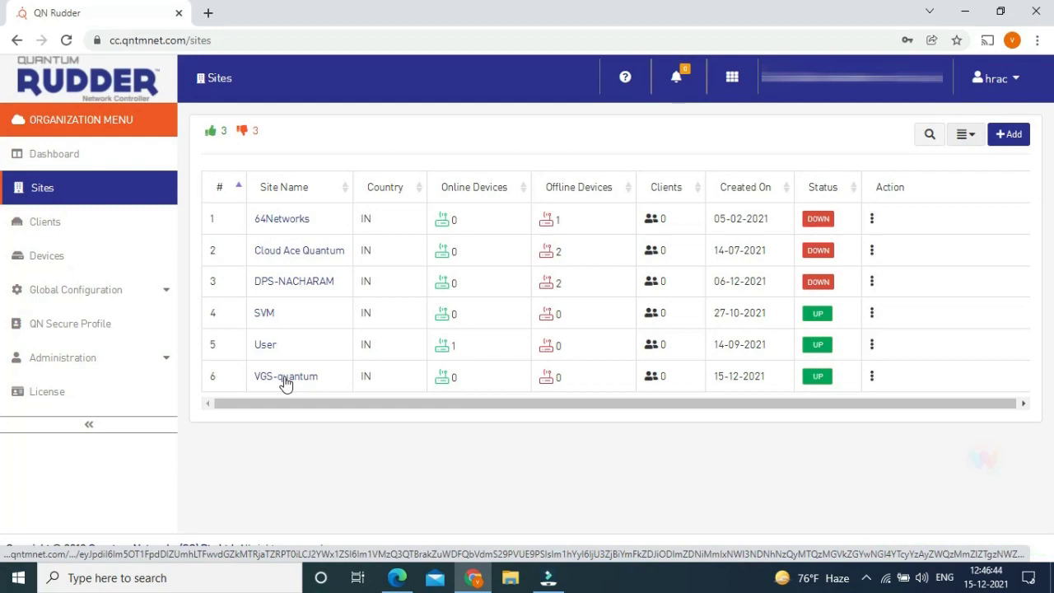
{"action": "left_click", "coordinate": [285, 380]}
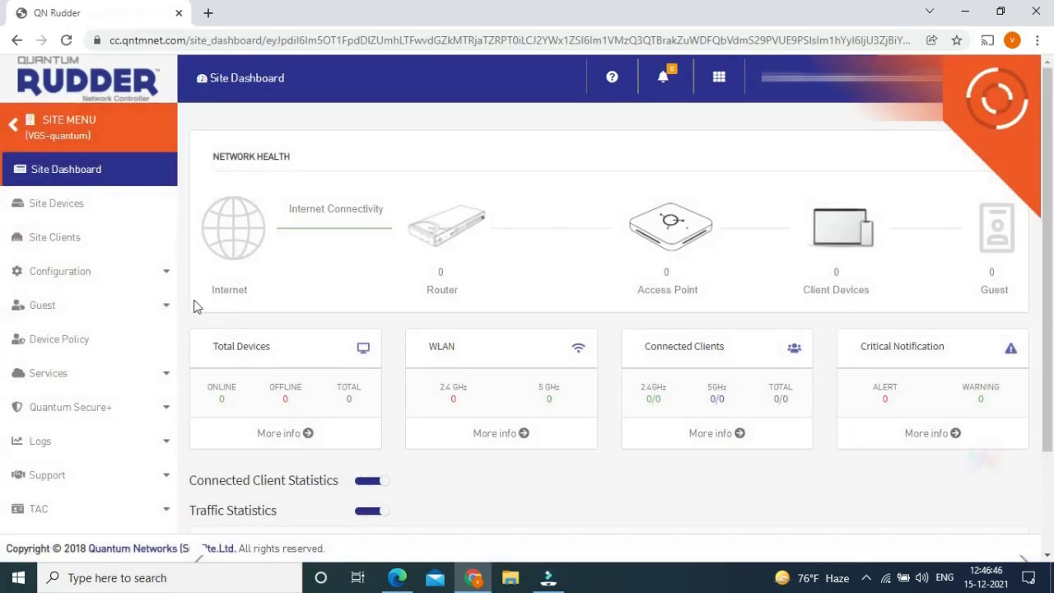
{"action": "left_click", "coordinate": [100, 280]}
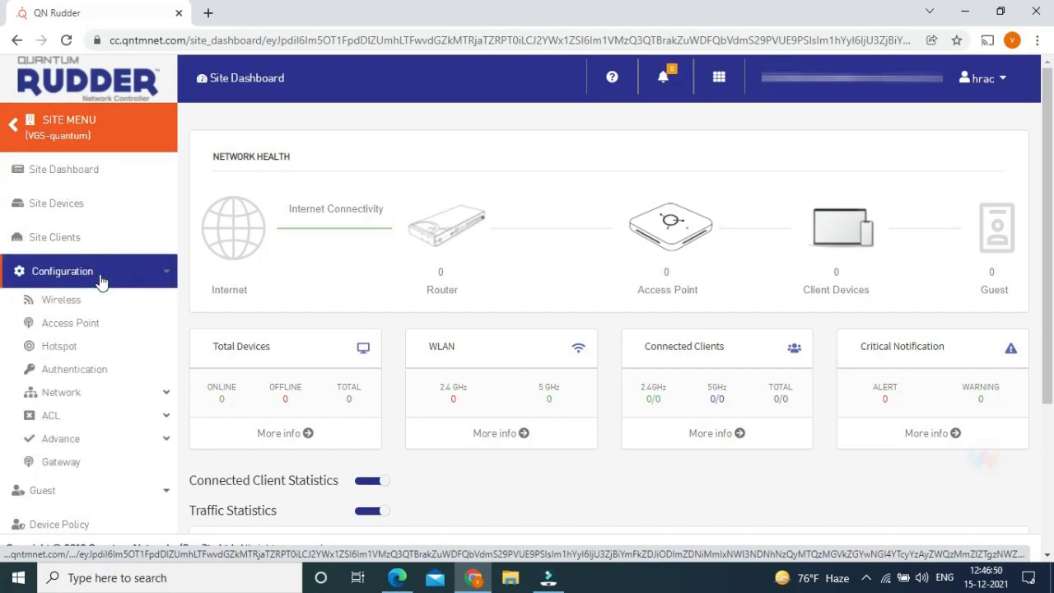
{"action": "left_click", "coordinate": [62, 302]}
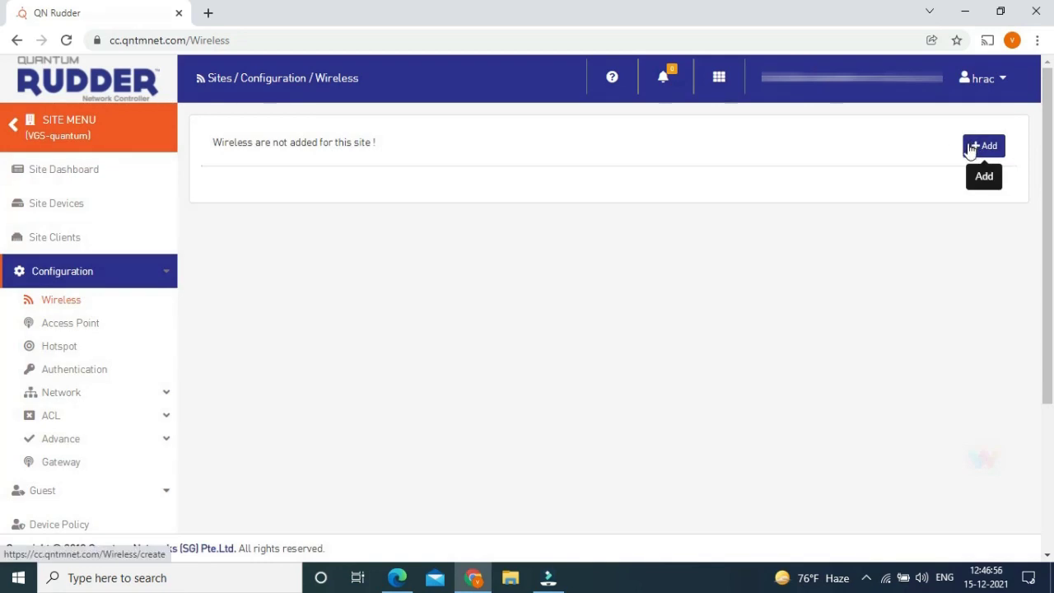
Add a wireless network named Vgs and enter its WPA2 key.
{"action": "left_click", "coordinate": [970, 148]}
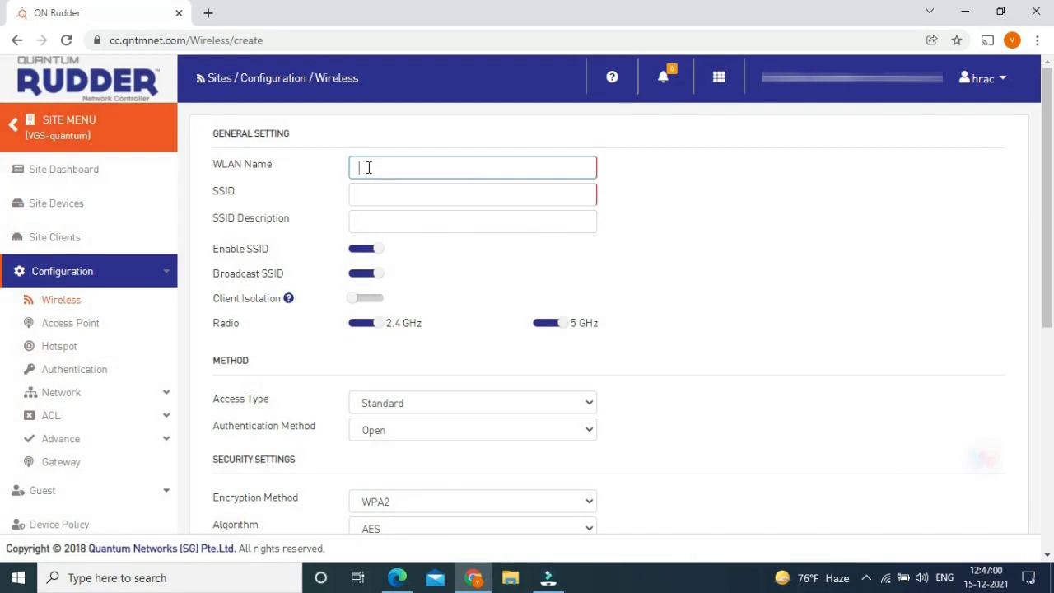
{"action": "type", "text": "Vgs"}
{"action": "key", "text": "Tab"}
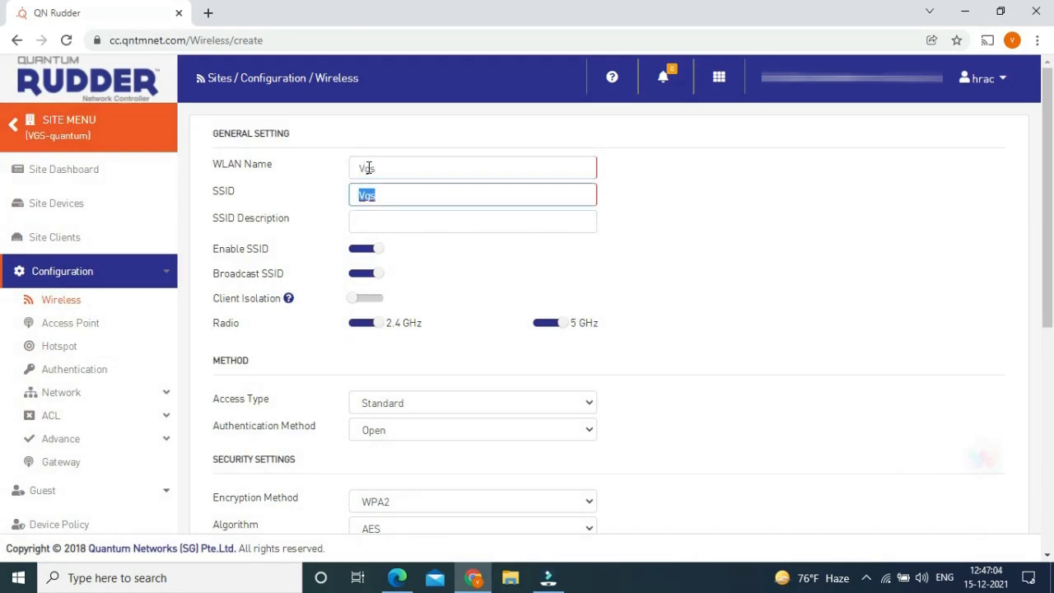
{"action": "key", "text": "Tab"}
{"action": "scroll", "coordinate": [372, 254], "scroll_direction": "down", "scroll_amount": 1}
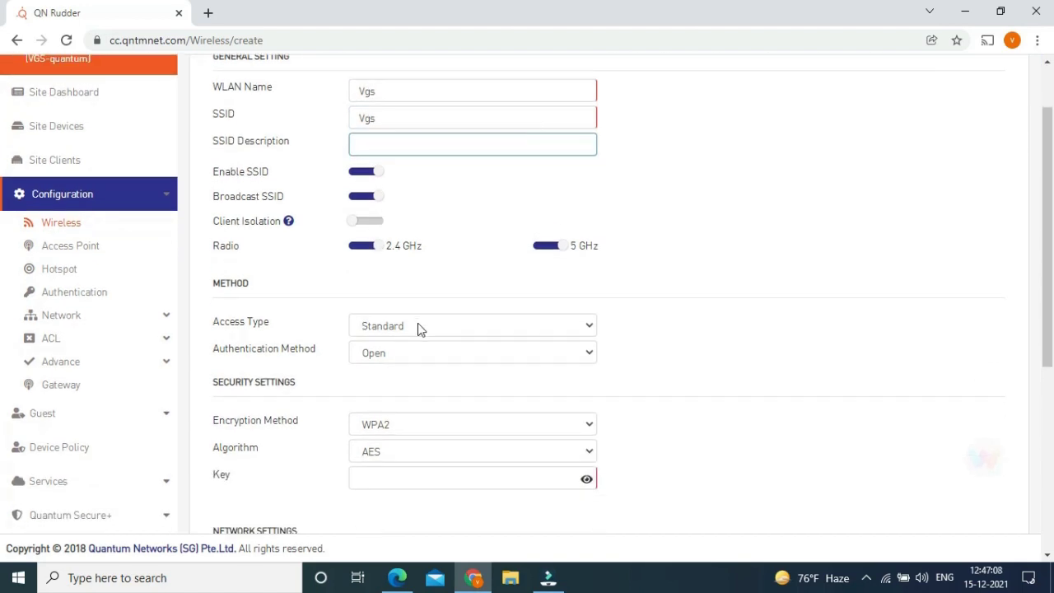
{"action": "scroll", "coordinate": [395, 369], "scroll_direction": "down", "scroll_amount": 3}
{"action": "scroll", "coordinate": [393, 376], "scroll_direction": "down", "scroll_amount": 1}
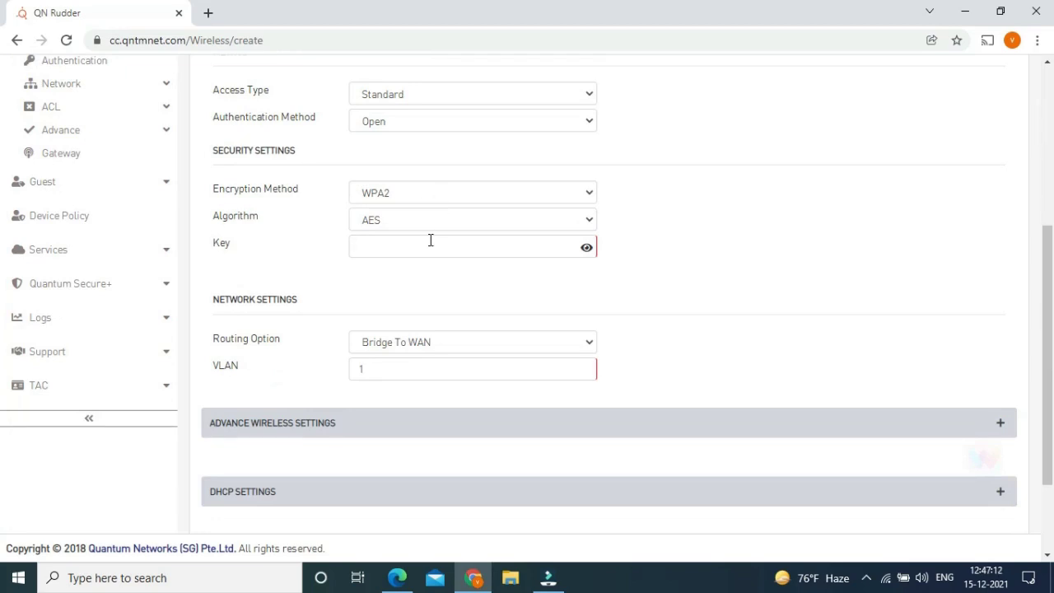
{"action": "left_click", "coordinate": [417, 243]}
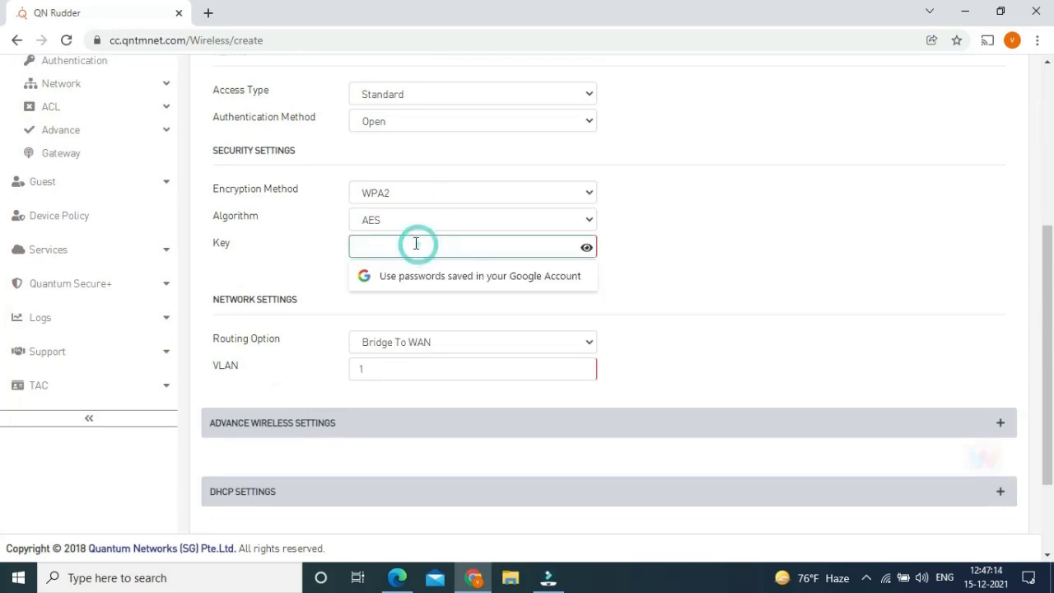
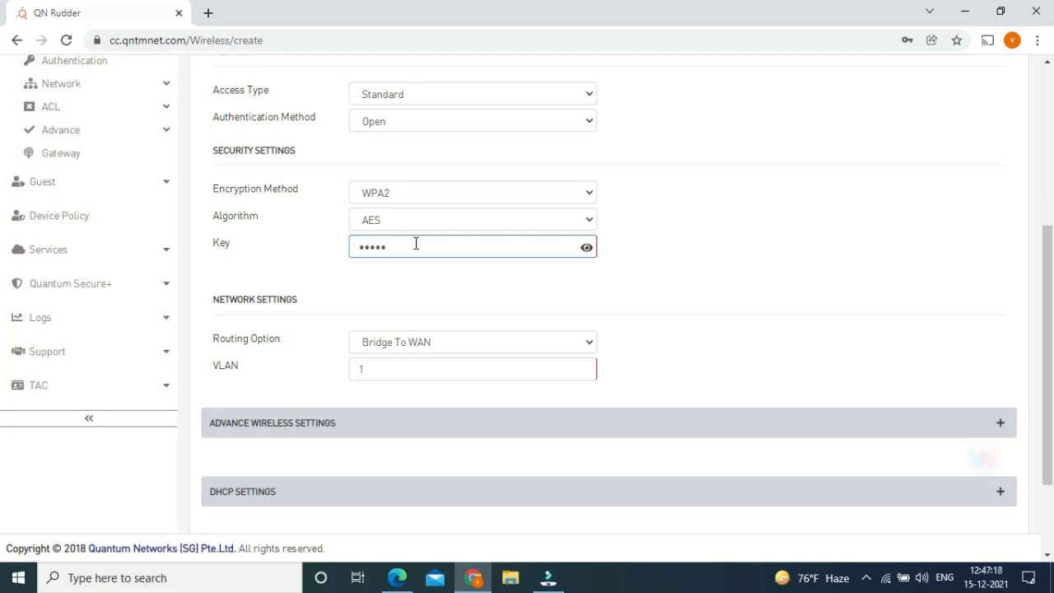
{"action": "key", "text": "BackSpace"}
{"action": "key", "text": "BackSpace"}
{"action": "key", "text": "BackSpace"}
{"action": "key", "text": "BackSpace"}
{"action": "key", "text": "BackSpace"}
{"action": "left_click", "coordinate": [585, 247]}
Review the advanced, DHCP and ACL/Security settings at defaults with Max Clients 50, then submit.
{"action": "scroll", "coordinate": [420, 286], "scroll_direction": "down", "scroll_amount": 3}
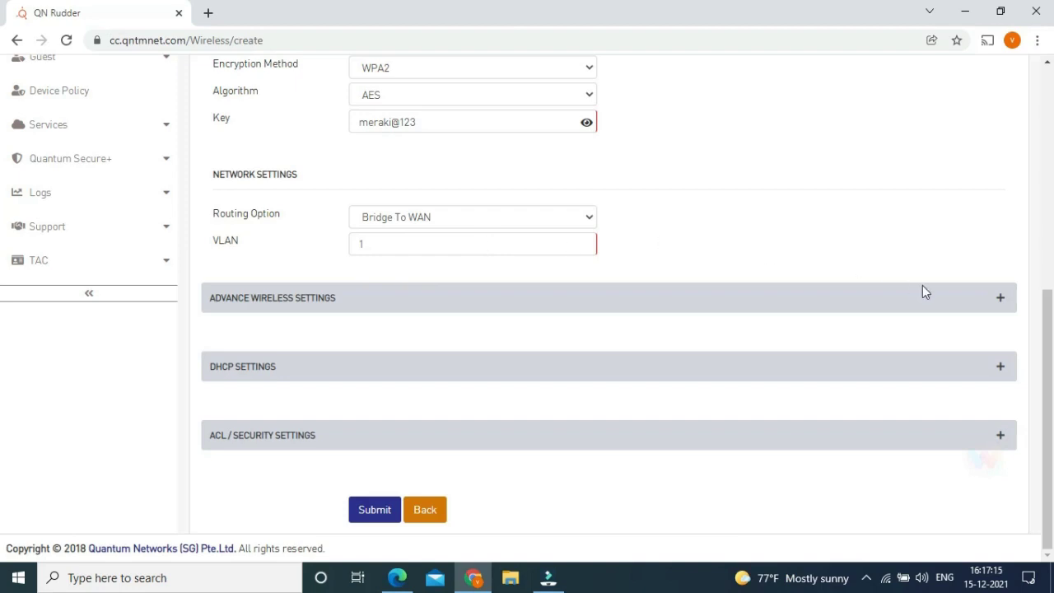
{"action": "left_click", "coordinate": [1001, 298]}
{"action": "scroll", "coordinate": [1003, 477], "scroll_direction": "down", "scroll_amount": 4}
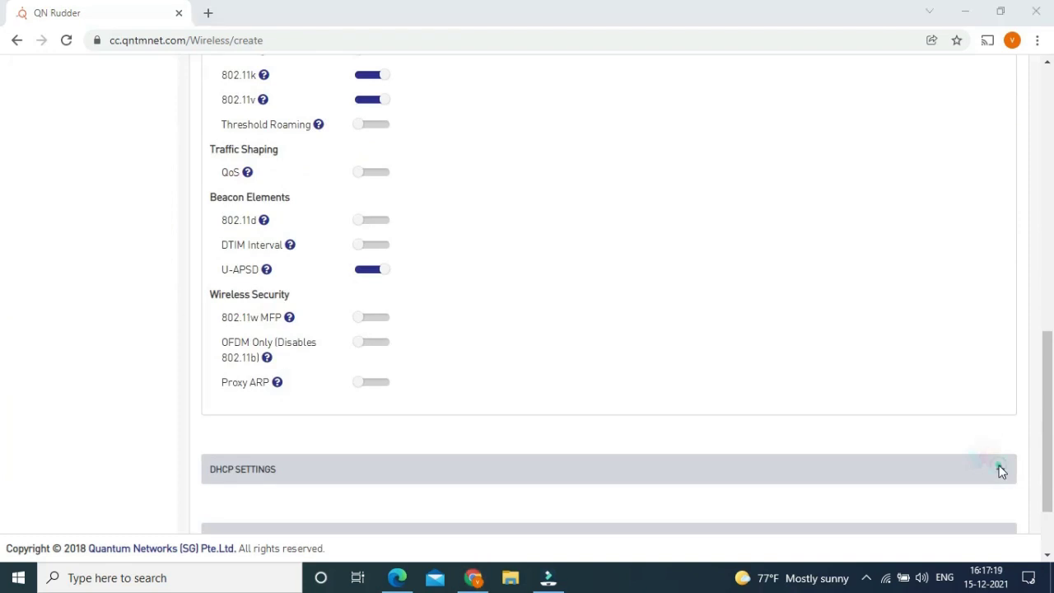
{"action": "left_click", "coordinate": [1001, 471]}
{"action": "scroll", "coordinate": [1002, 467], "scroll_direction": "down", "scroll_amount": 2}
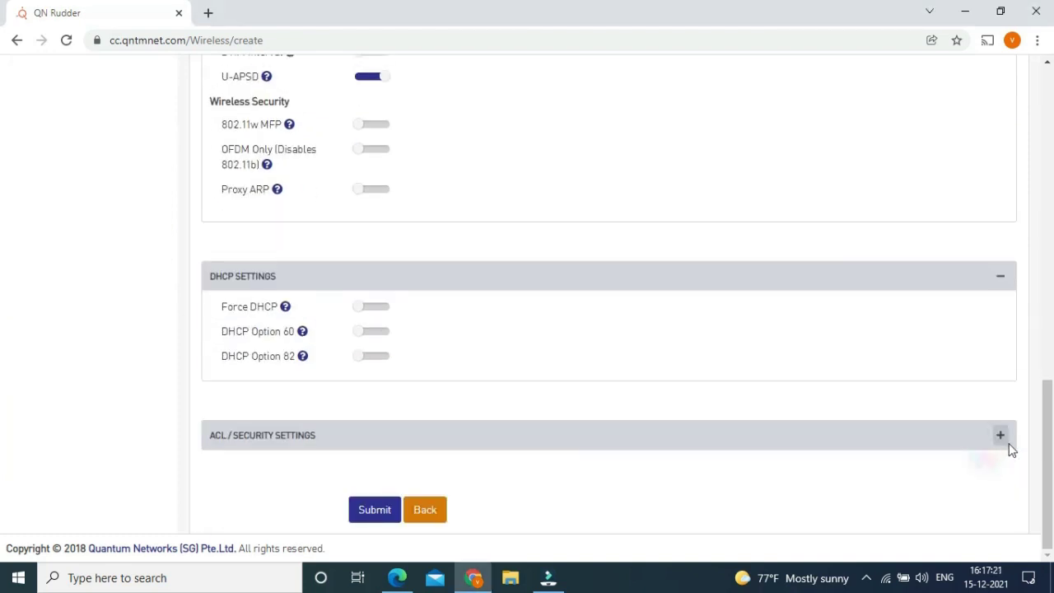
{"action": "left_click", "coordinate": [1001, 436]}
{"action": "scroll", "coordinate": [988, 423], "scroll_direction": "down", "scroll_amount": 2}
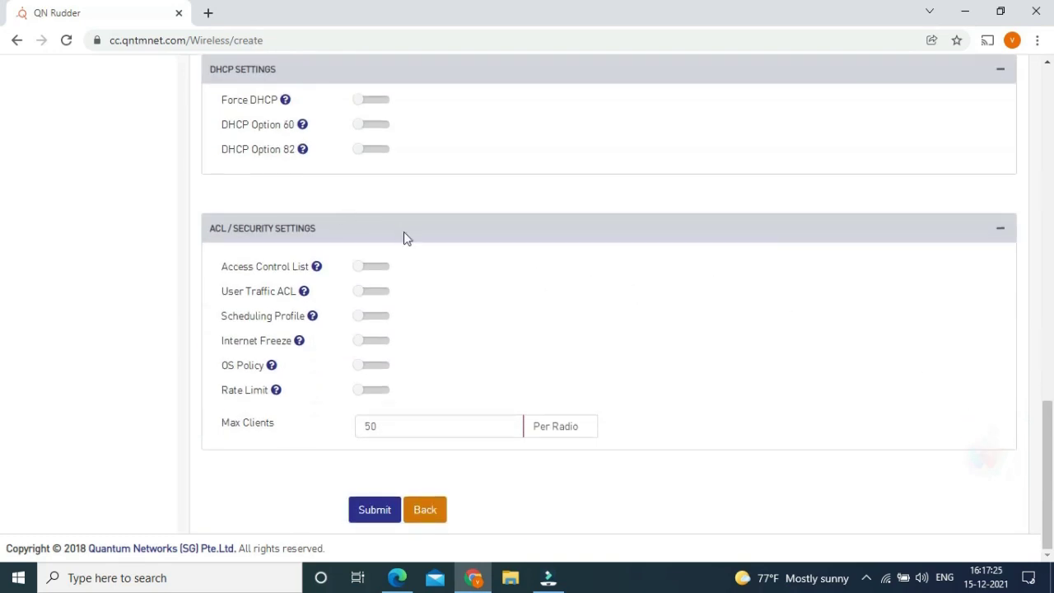
{"action": "left_click", "coordinate": [385, 516]}
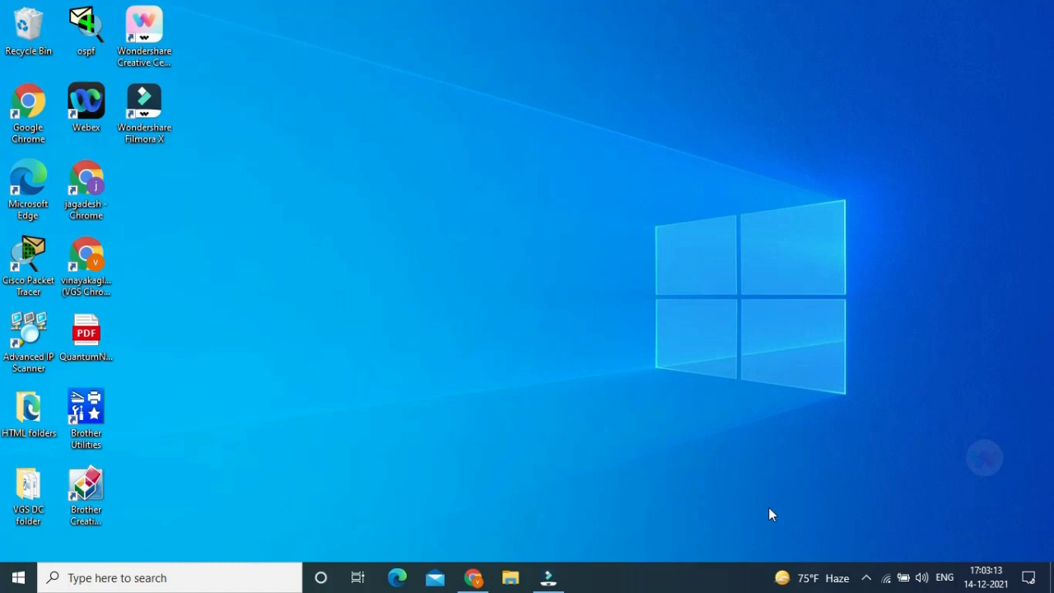
Join the open QN_51:FB Wi-Fi network with Connect automatically ticked.
{"action": "left_click", "coordinate": [886, 578]}
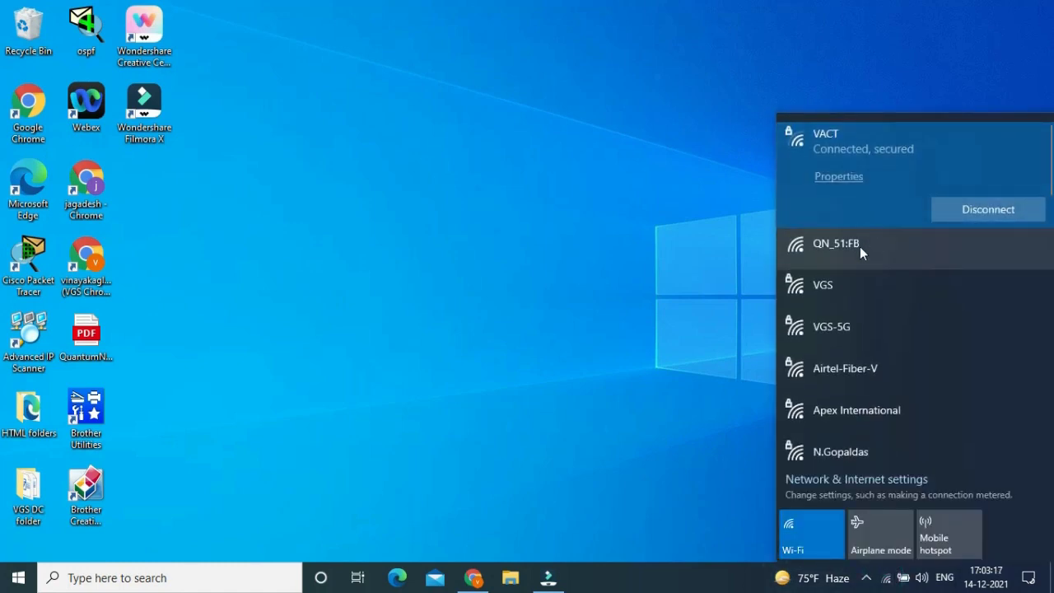
{"action": "left_click", "coordinate": [859, 246]}
{"action": "left_click", "coordinate": [910, 255]}
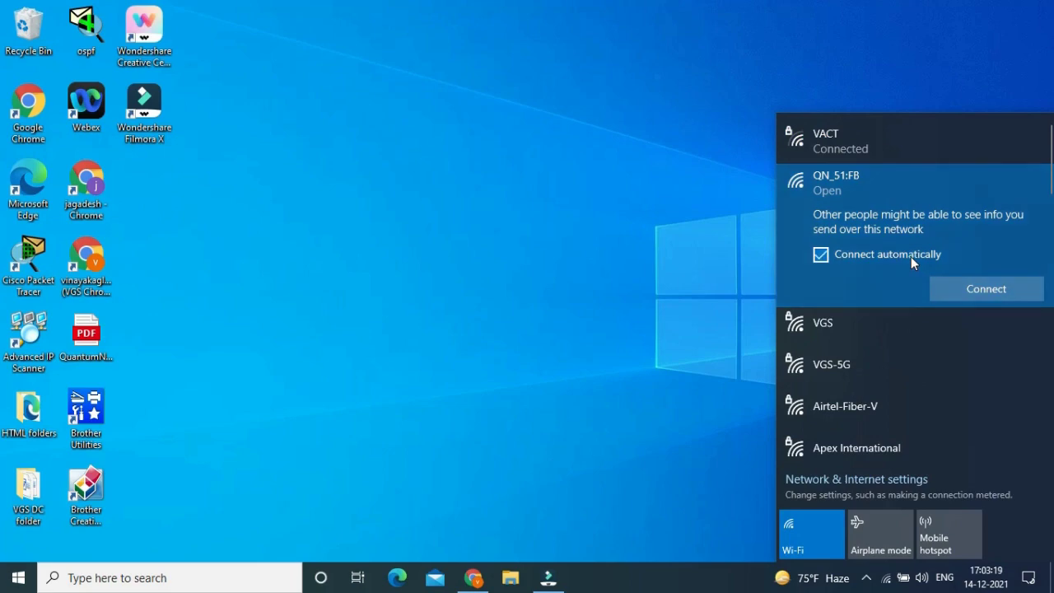
{"action": "left_click", "coordinate": [965, 288]}
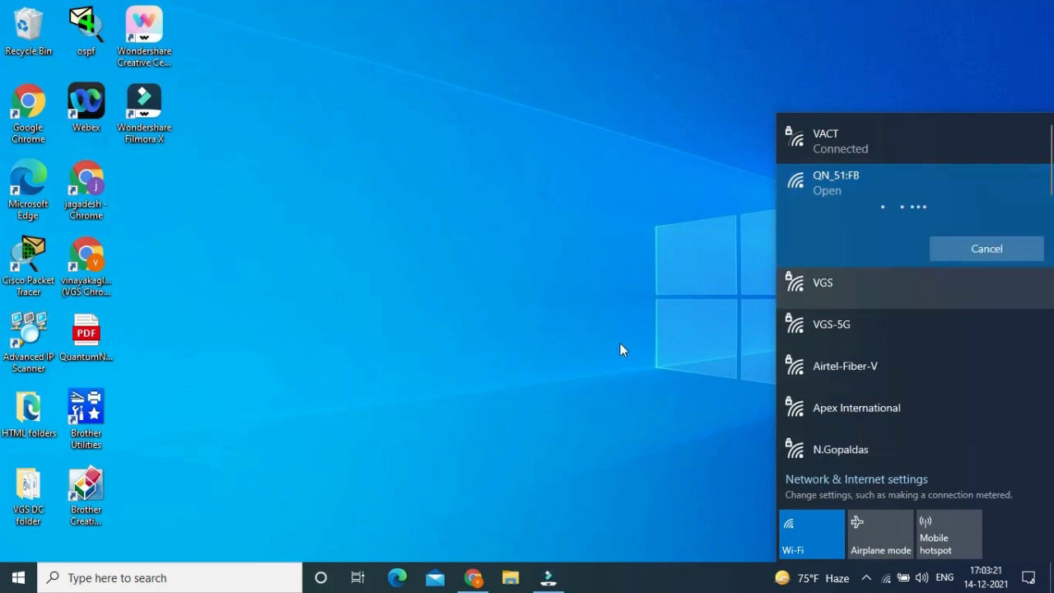
Open Chrome and load the QN Quick Setup page at 169.254.1.1.
{"action": "left_click", "coordinate": [473, 577]}
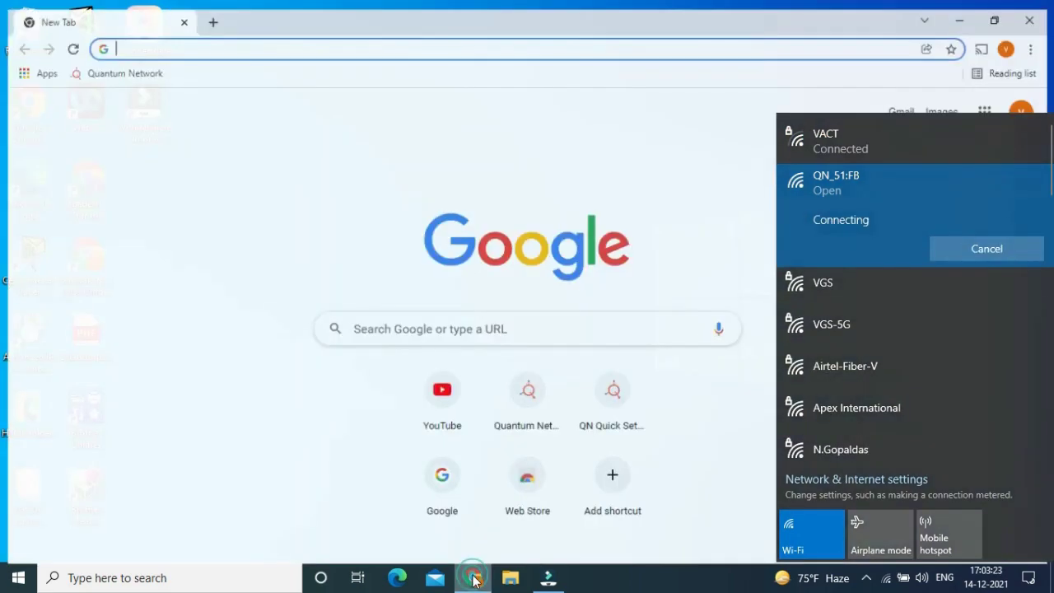
{"action": "type", "text": "169.254.1.1"}
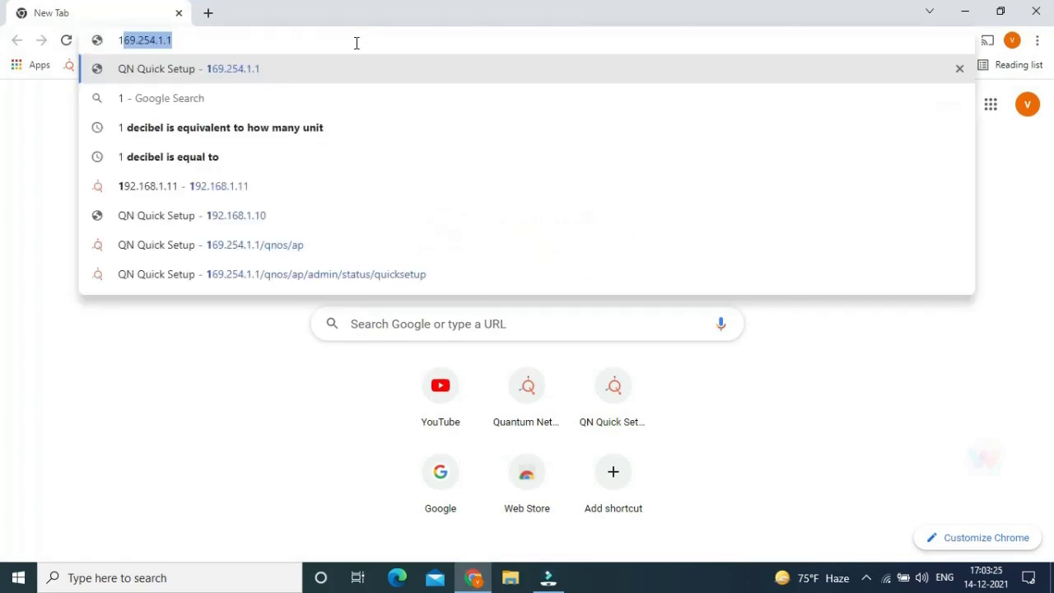
{"action": "key", "text": "Right"}
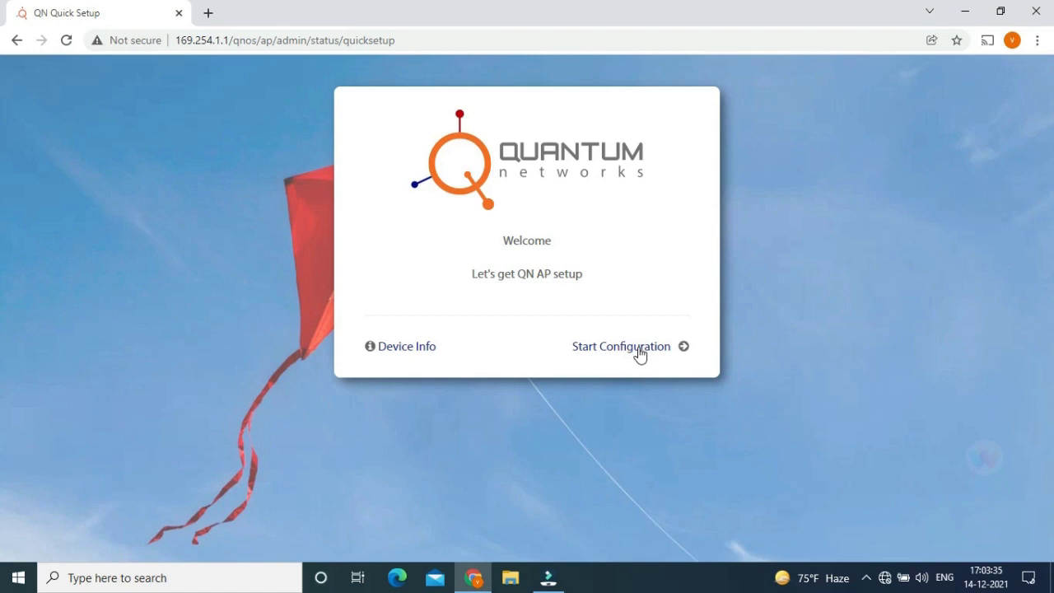
Start the quick configuration and keep the WAN connection on DHCP after checking Static and PPPoE.
{"action": "left_click", "coordinate": [639, 352]}
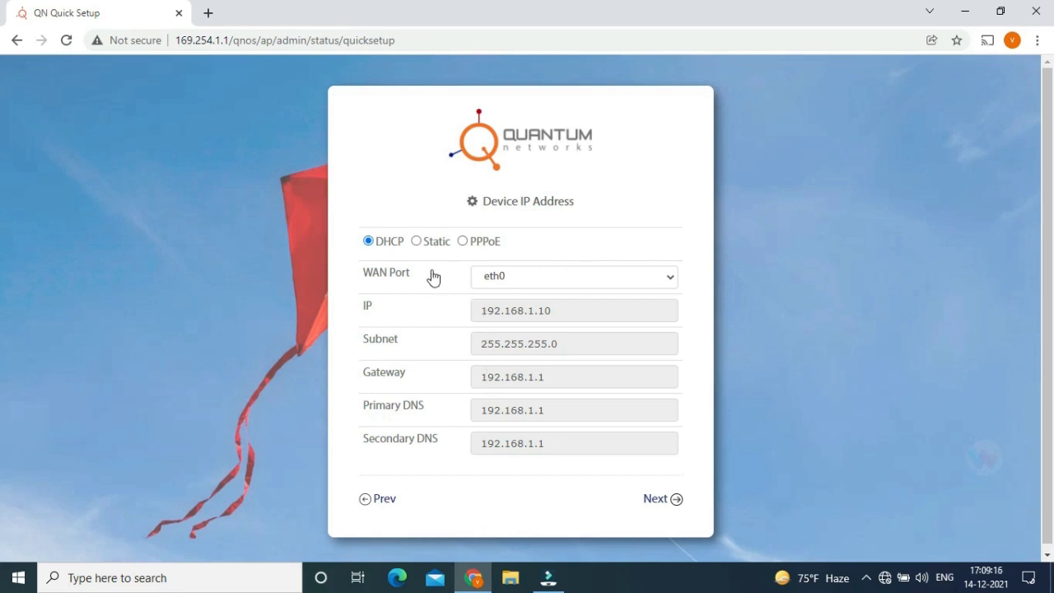
{"action": "left_click", "coordinate": [428, 243]}
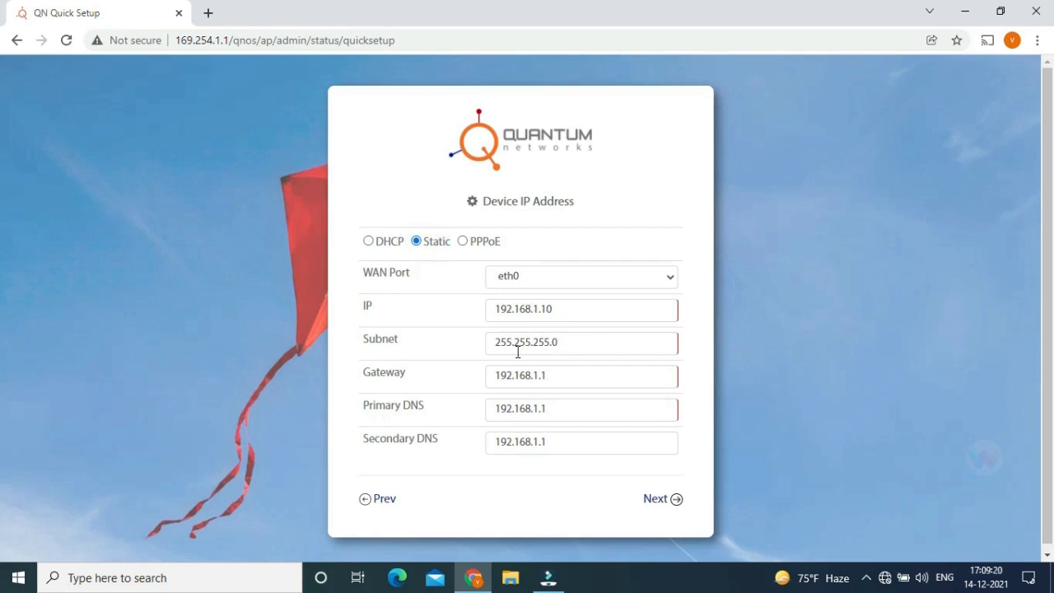
{"action": "left_click", "coordinate": [463, 242]}
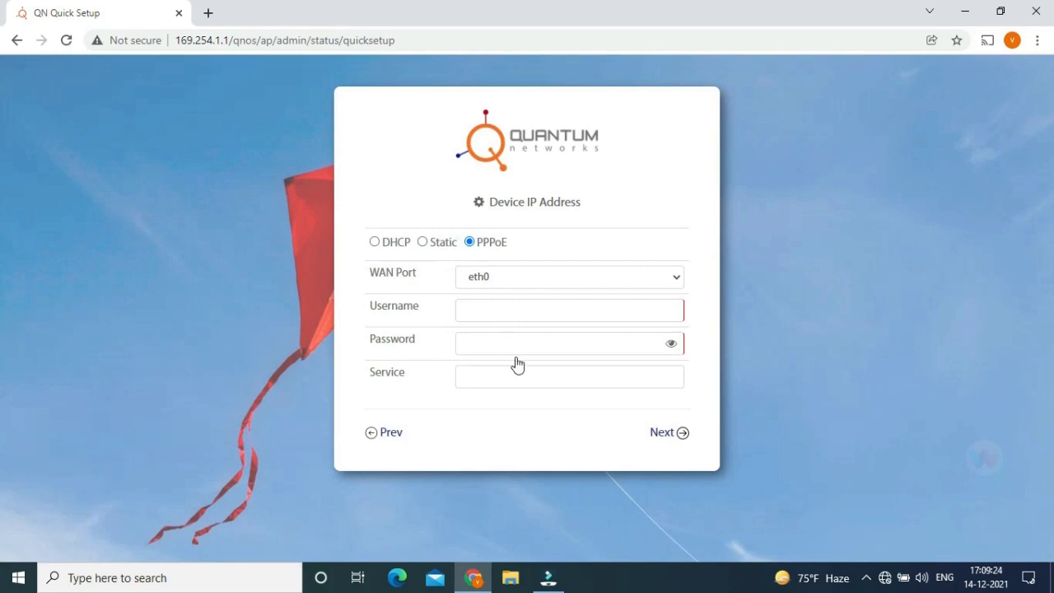
{"action": "left_click", "coordinate": [392, 243]}
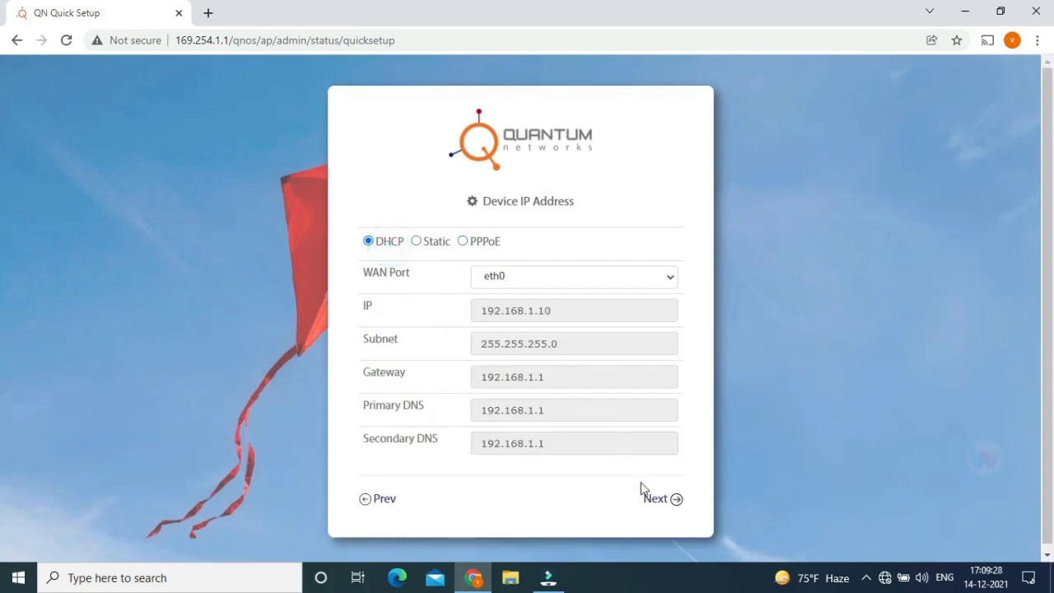
{"action": "left_click", "coordinate": [656, 500]}
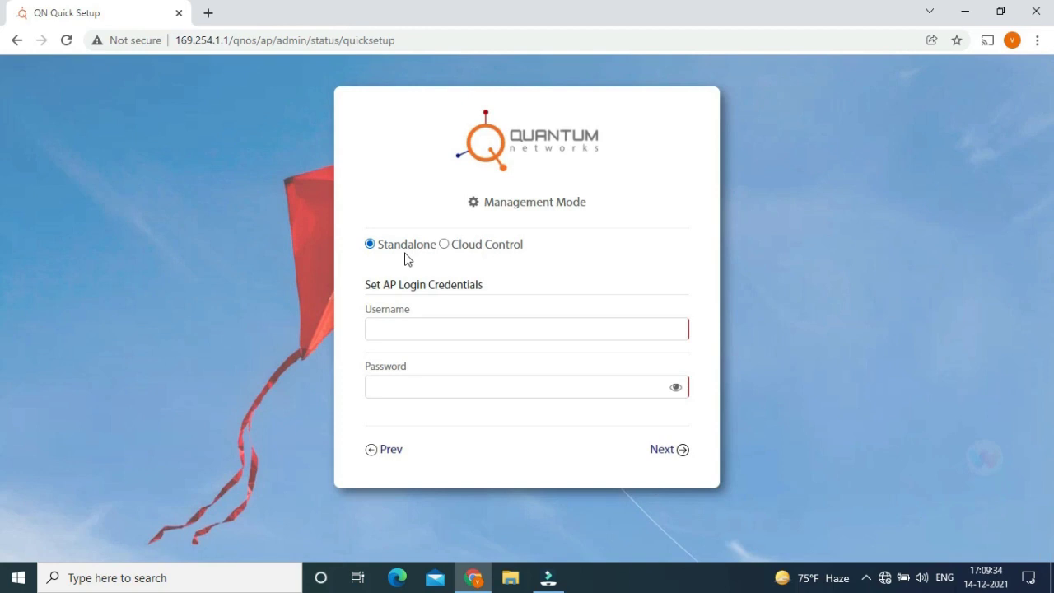
Switch management to Cloud Control and verify the saved cloud account e-mail and password.
{"action": "left_click", "coordinate": [444, 244]}
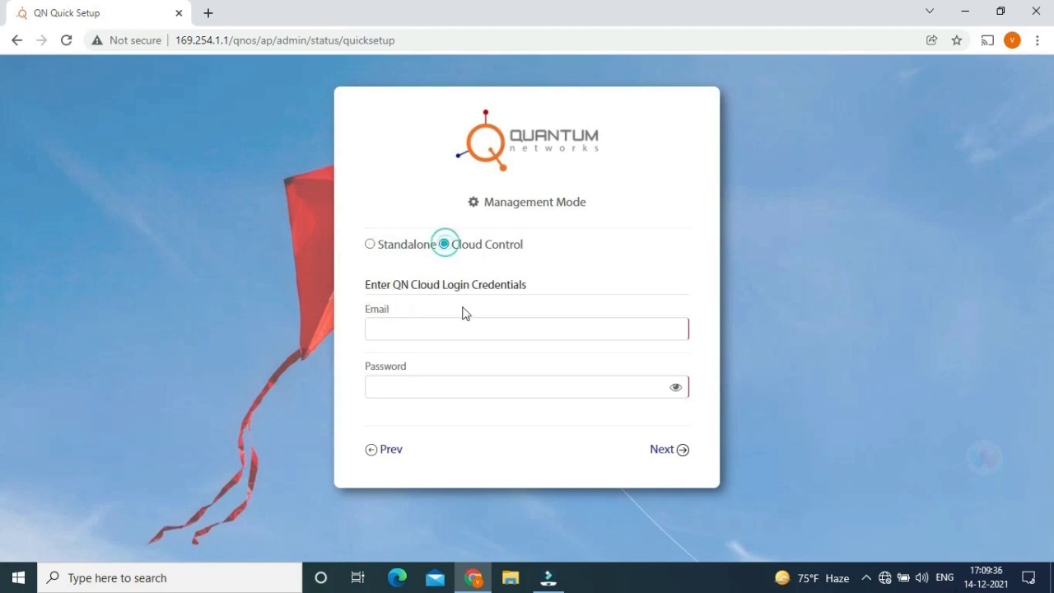
{"action": "left_click", "coordinate": [458, 331]}
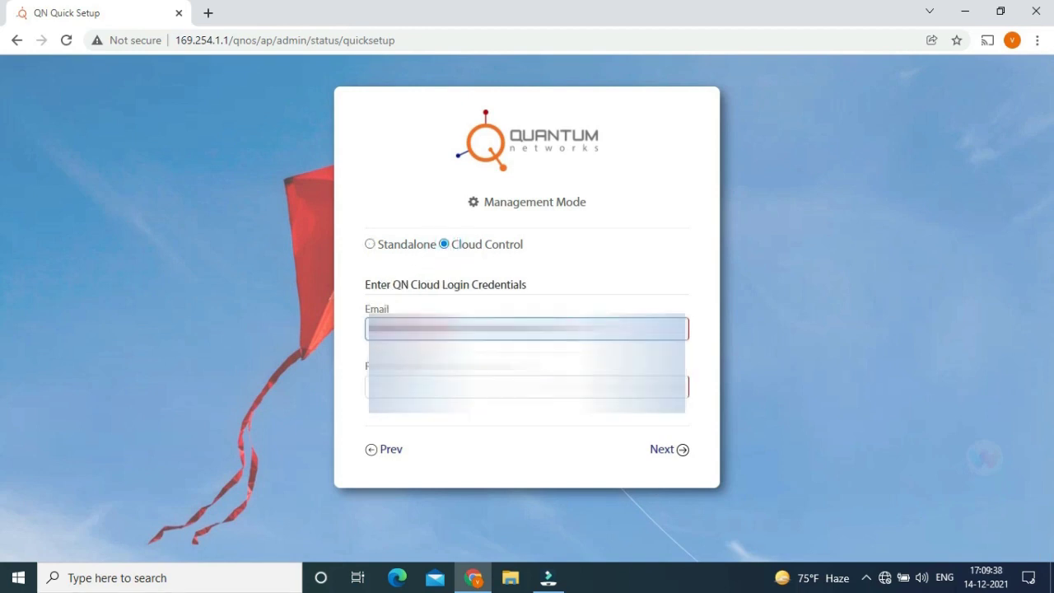
{"action": "left_click", "coordinate": [526, 387]}
{"action": "left_click", "coordinate": [527, 403]}
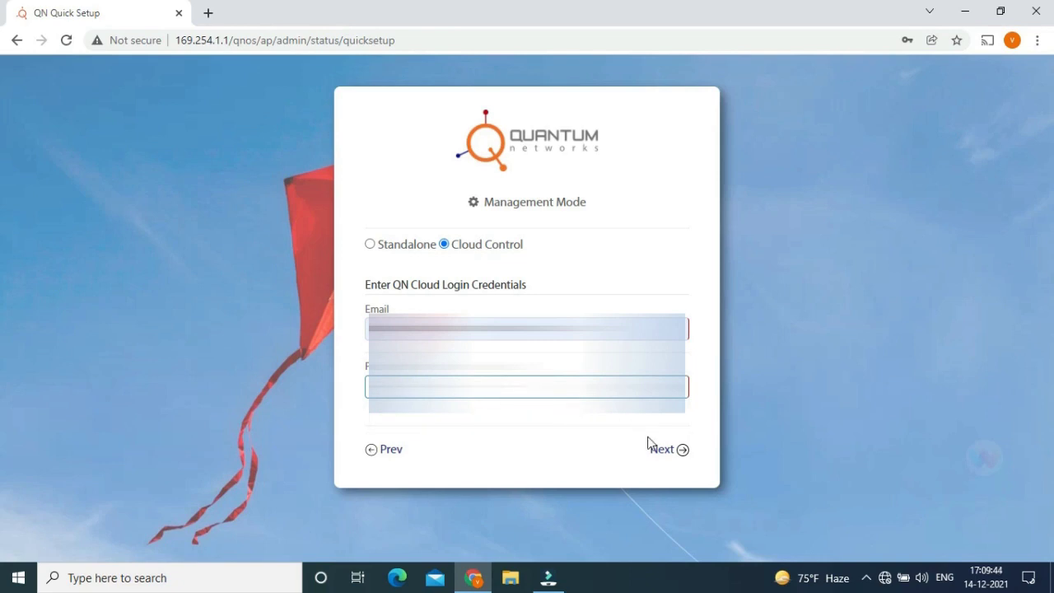
{"action": "left_click", "coordinate": [667, 457]}
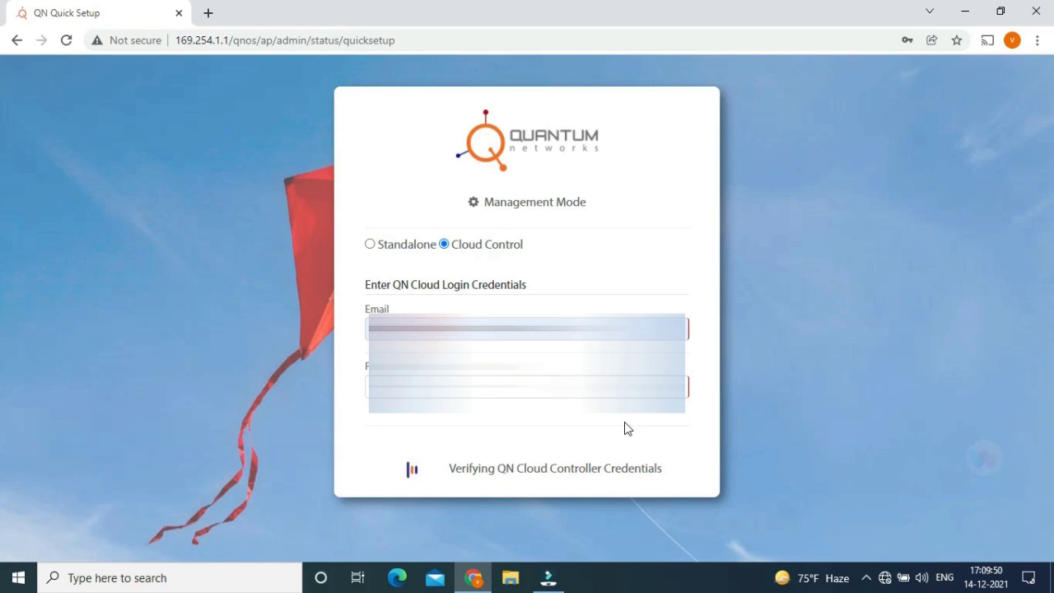
{"action": "left_click", "coordinate": [484, 262]}
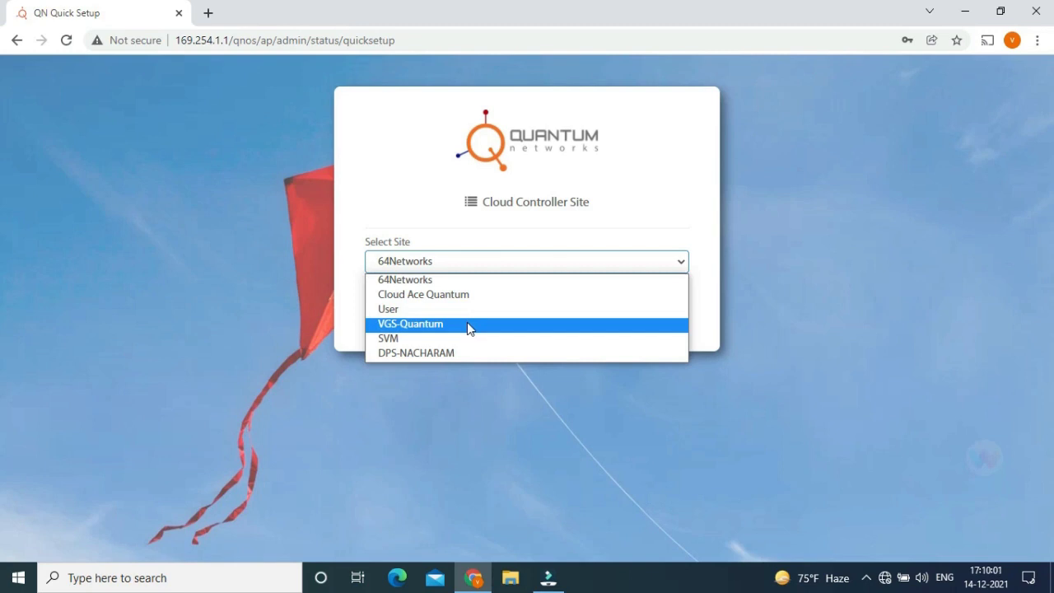
Assign the AP to site VGS-Quantum in Bridge mode and finish the setup from the summary.
{"action": "left_click", "coordinate": [466, 323]}
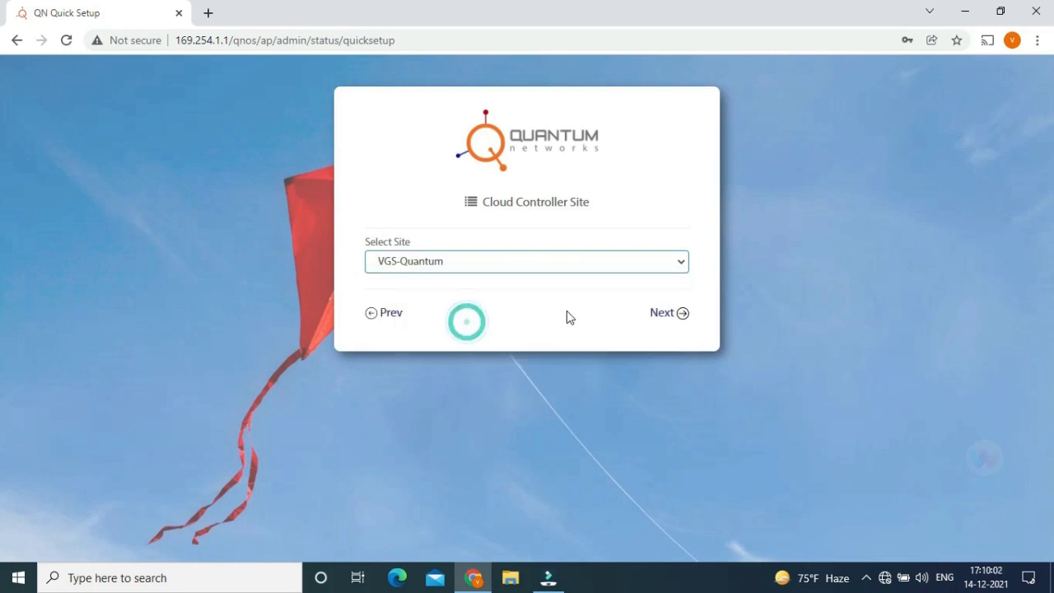
{"action": "left_click", "coordinate": [660, 315]}
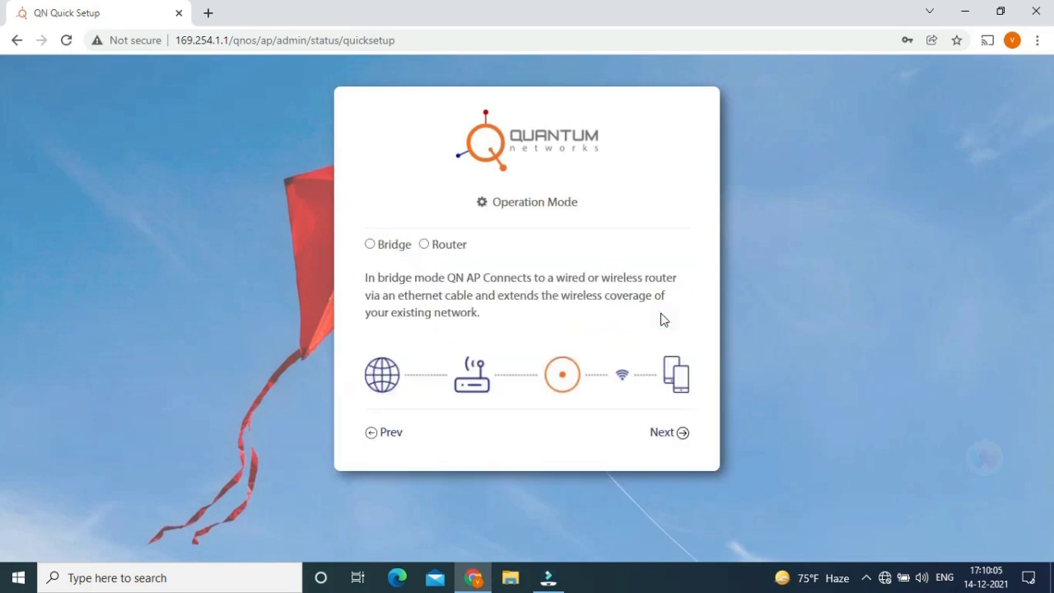
{"action": "left_click", "coordinate": [370, 244]}
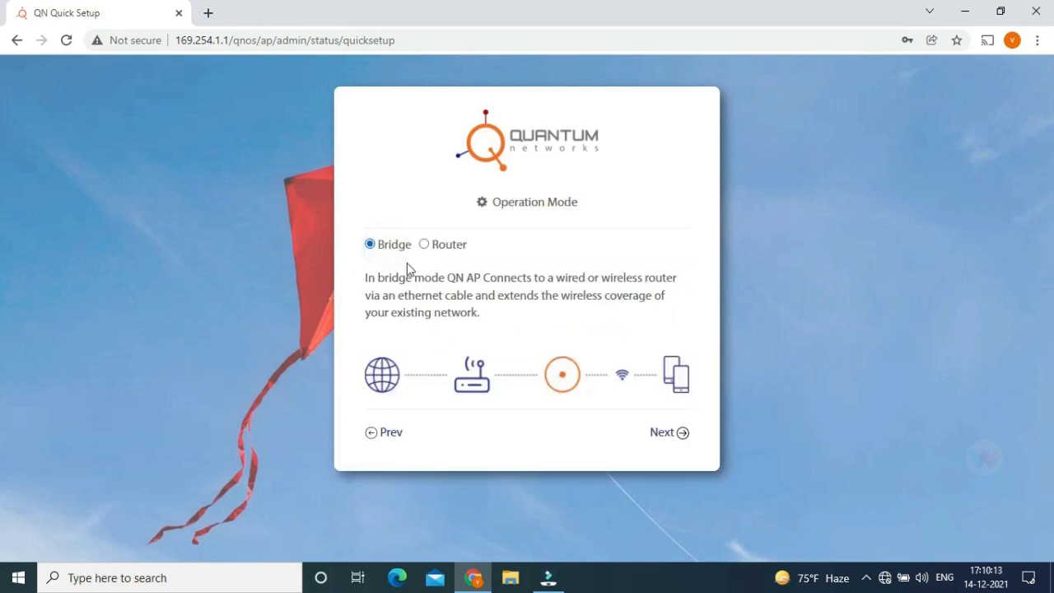
{"action": "left_click", "coordinate": [671, 437]}
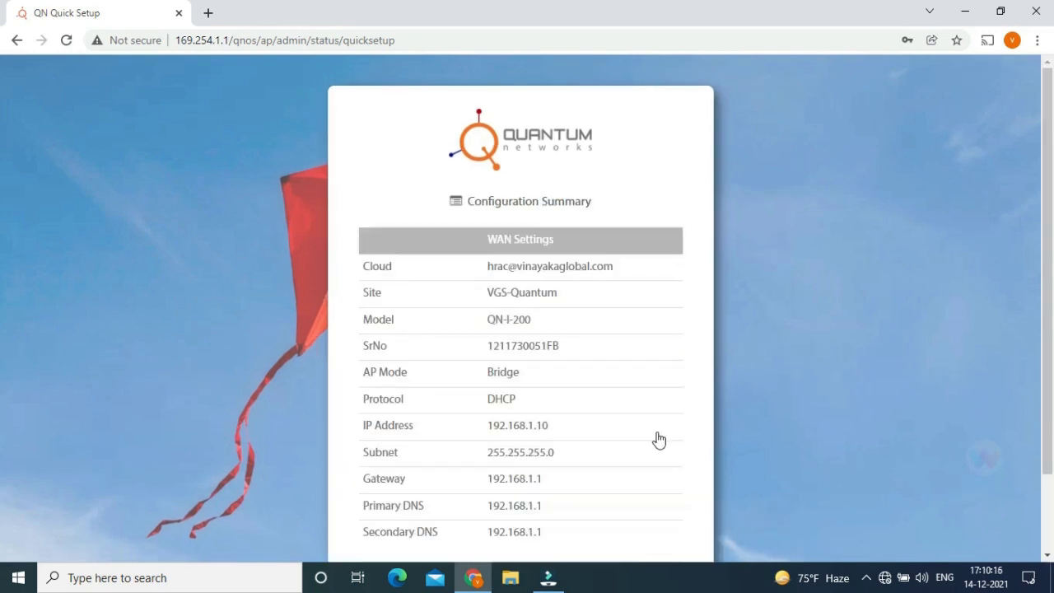
{"action": "scroll", "coordinate": [648, 417], "scroll_direction": "down", "scroll_amount": 2}
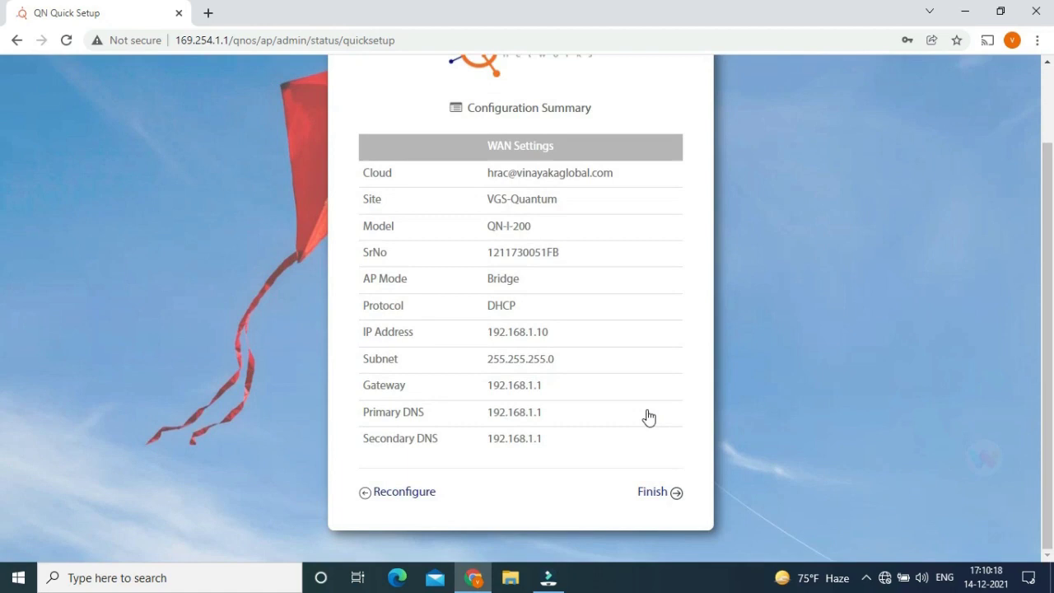
{"action": "left_click", "coordinate": [666, 494]}
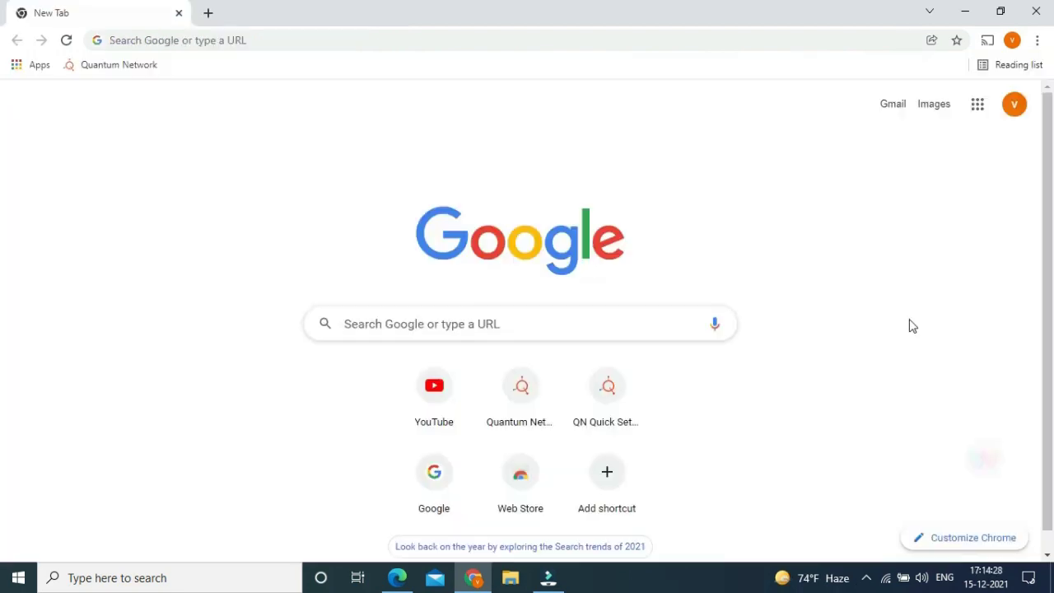
Scroll through the Windows Wi-Fi list to find the new Vgs network.
{"action": "left_click", "coordinate": [885, 577]}
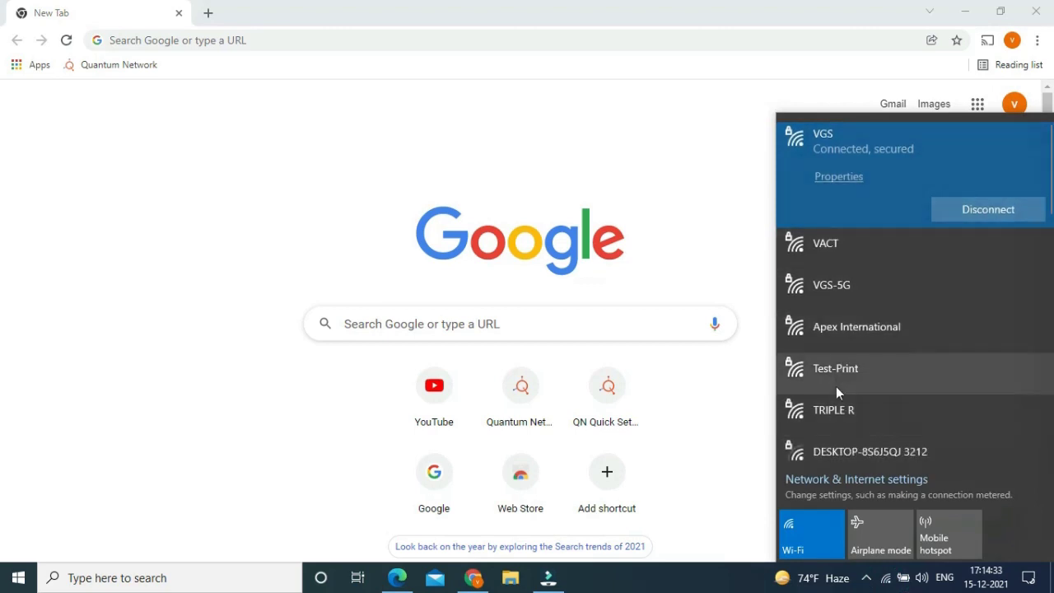
{"action": "scroll", "coordinate": [836, 393], "scroll_direction": "down", "scroll_amount": 4}
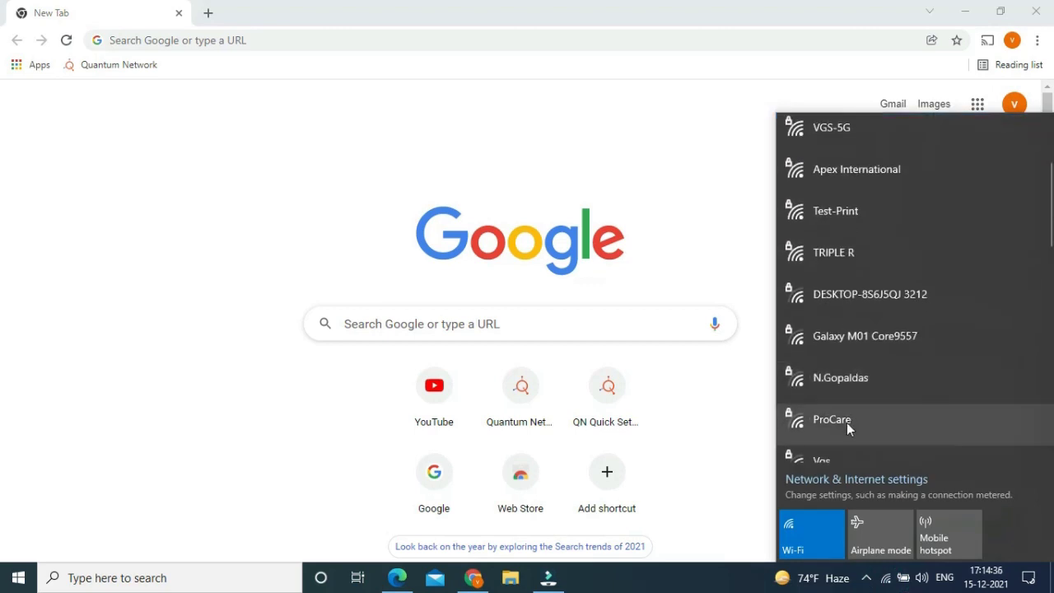
{"action": "scroll", "coordinate": [846, 422], "scroll_direction": "down", "scroll_amount": 1}
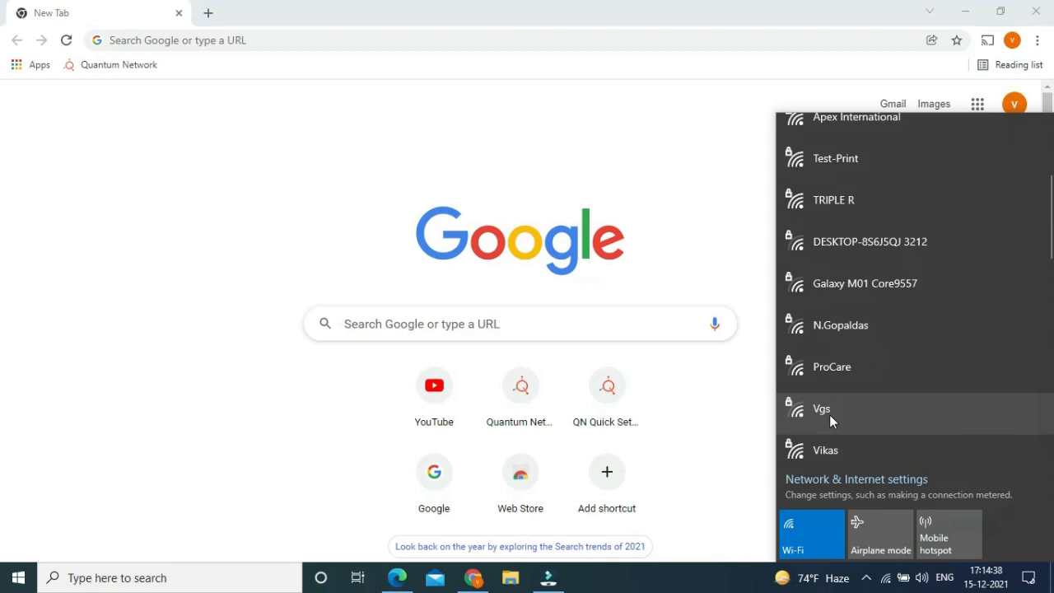